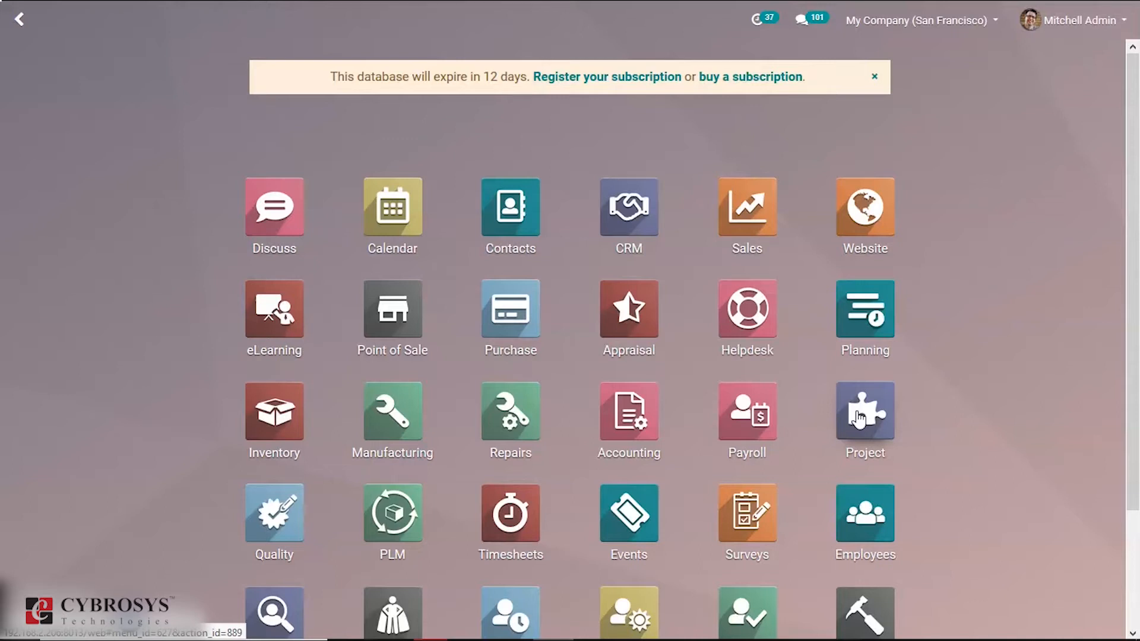
# - Open the overview of ART PROJECT in the Project app and review its recorded hours and profitability figures
pyautogui.click(860, 417)
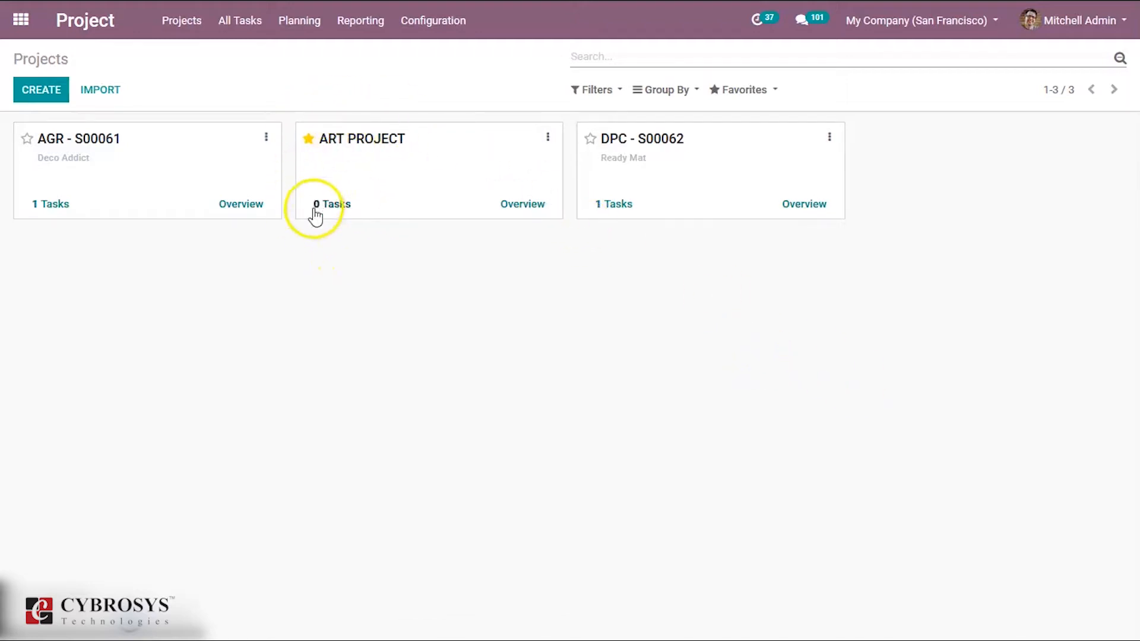
pyautogui.click(516, 208)
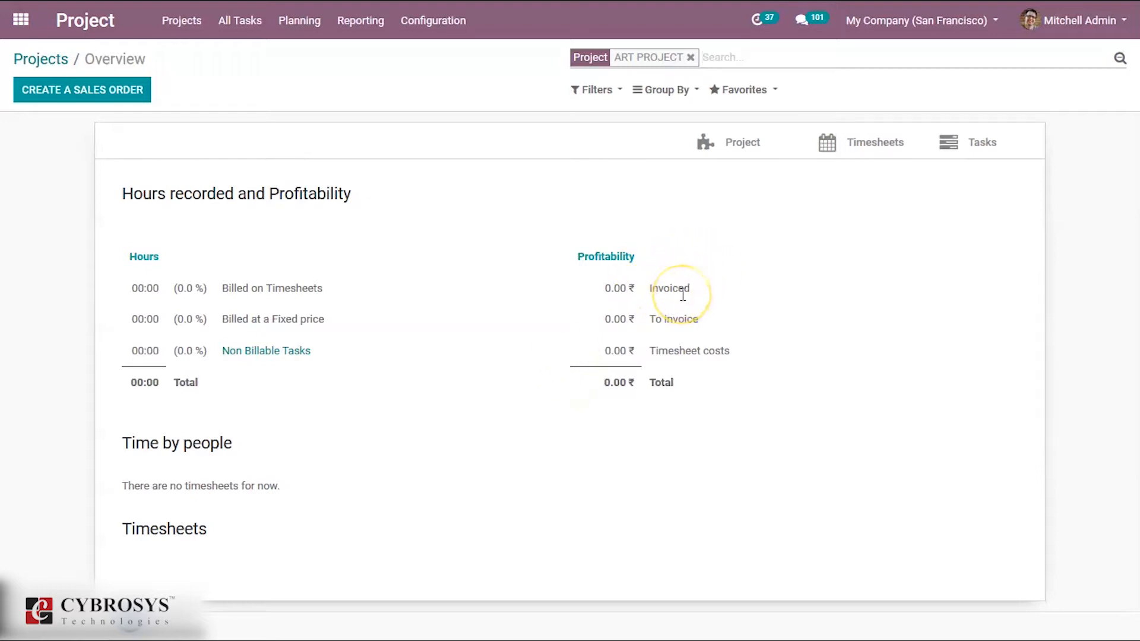
pyautogui.moveTo(677, 351)
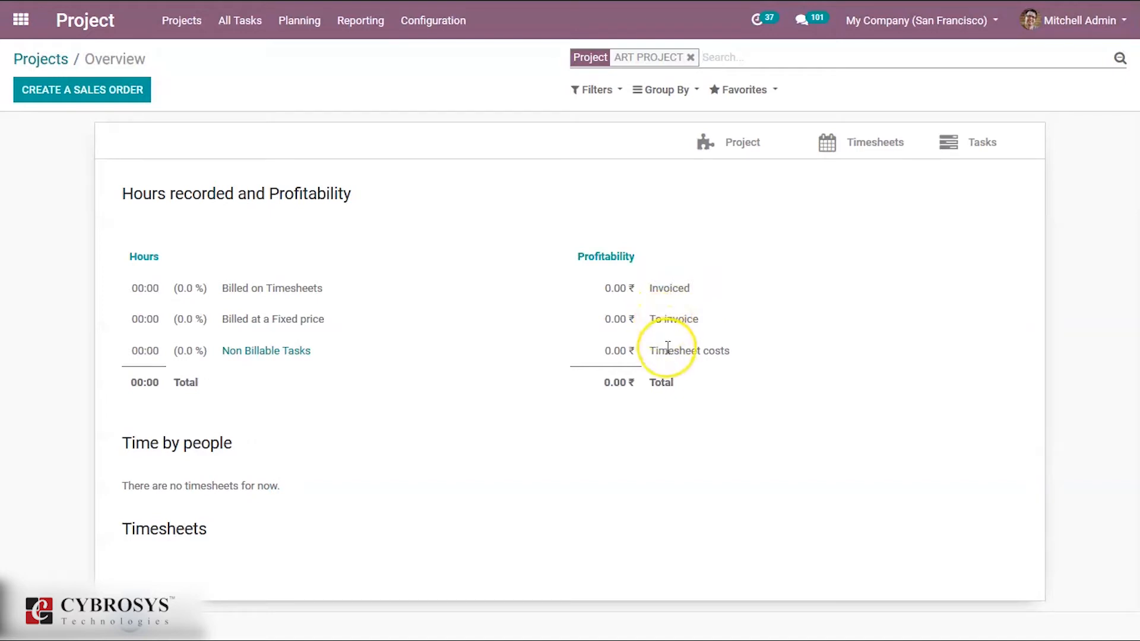
pyautogui.moveTo(667, 347)
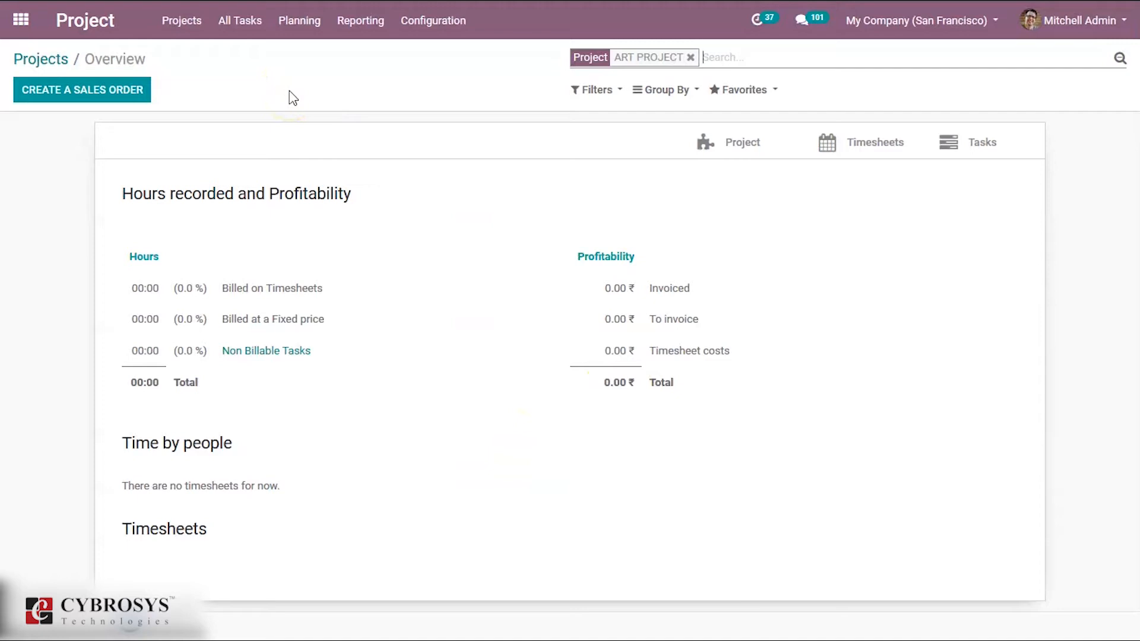
# - Switch to the Sales app, search the product catalogue for "SERVICE" and open the Service Product record
pyautogui.click(21, 21)
pyautogui.click(730, 228)
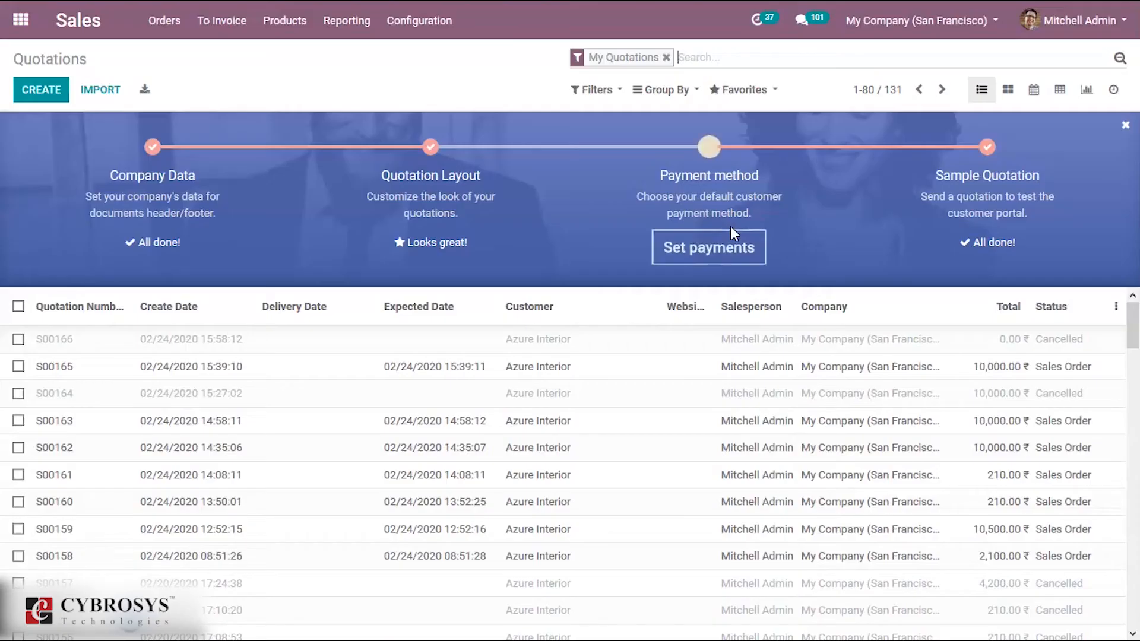
pyautogui.click(290, 23)
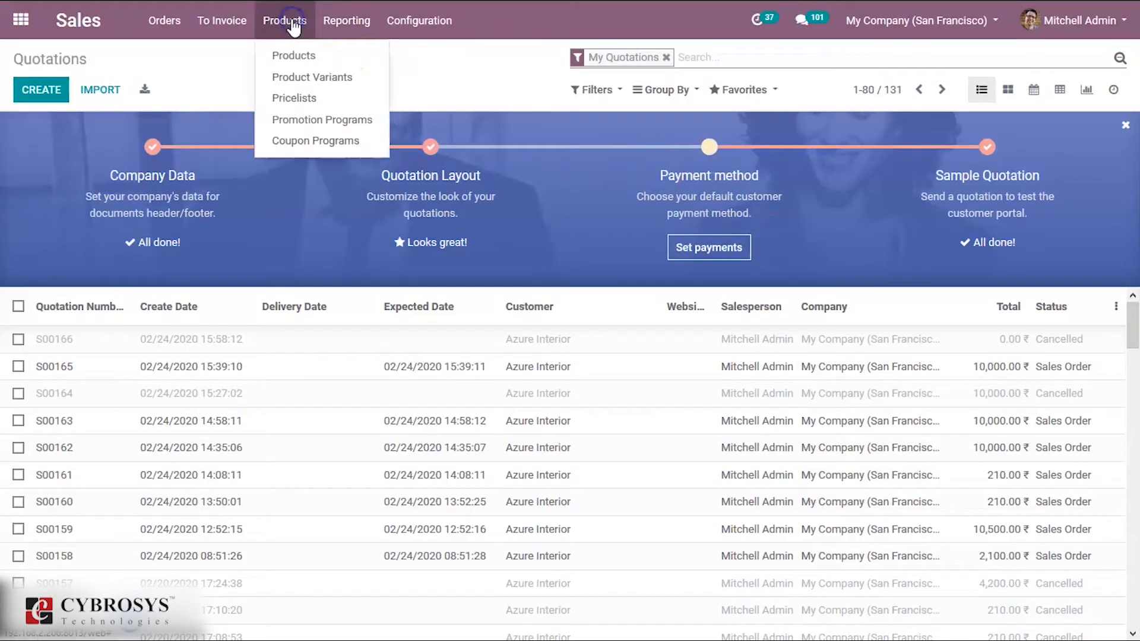
pyautogui.click(293, 55)
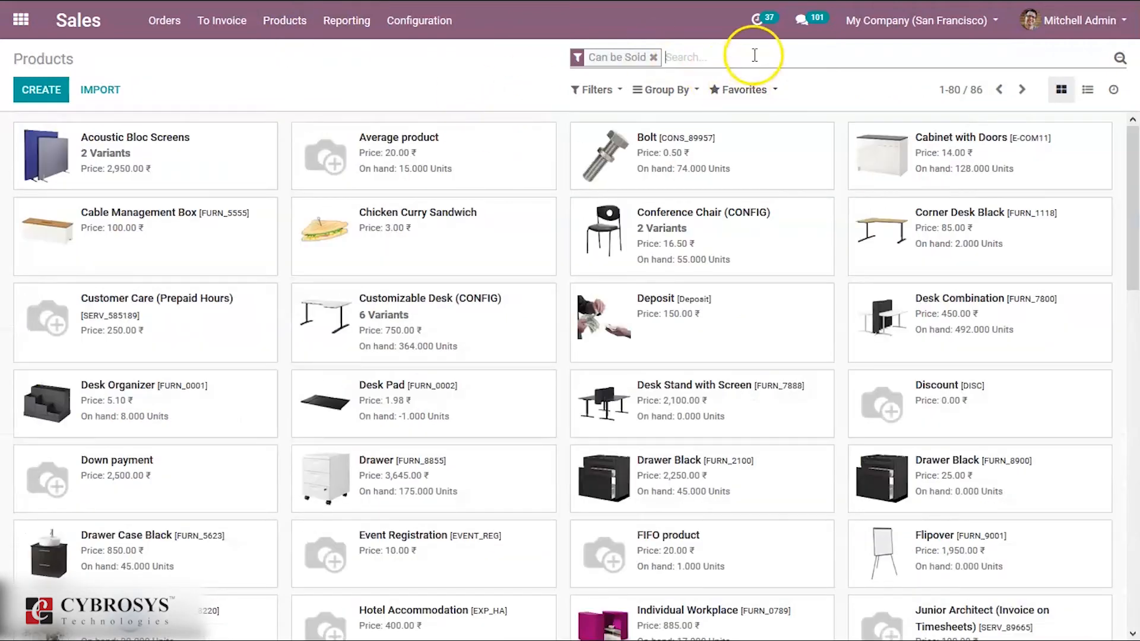
pyautogui.write('SERVICE')
pyautogui.press('Return')
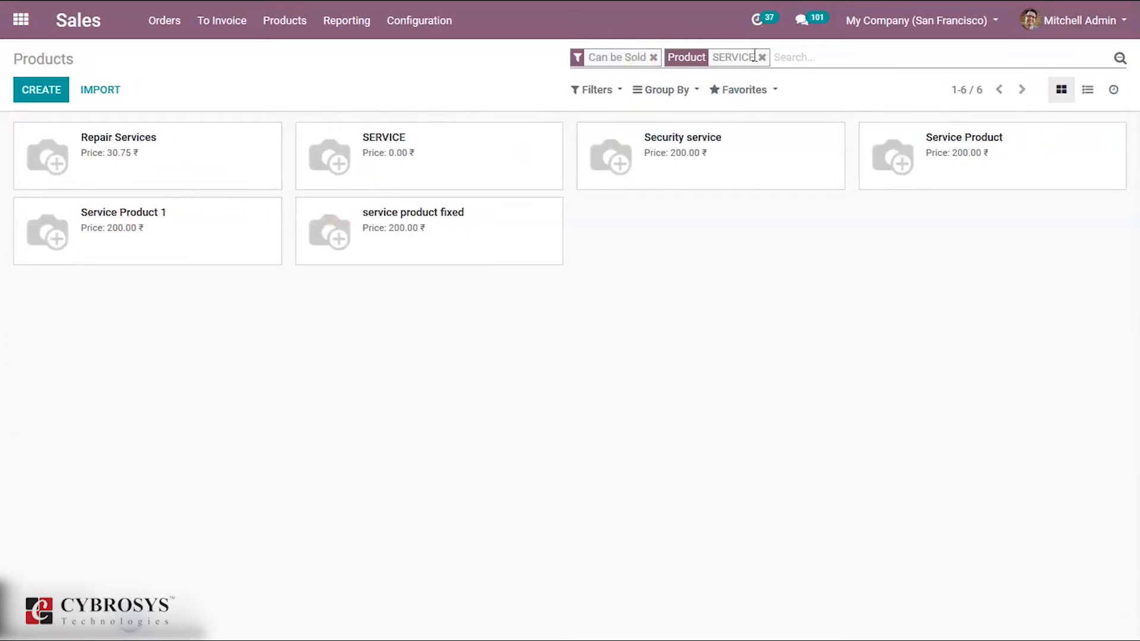
pyautogui.click(955, 169)
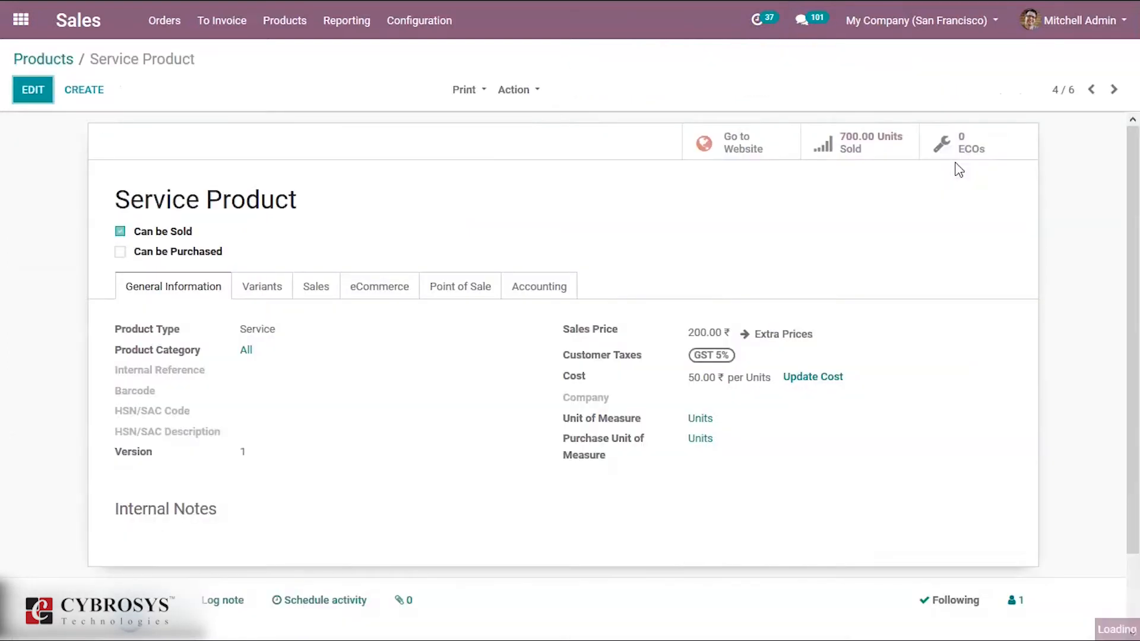
# - Edit the Service Product's sales settings, choosing ART PROJECT as the existing project for its tasks, and save the product
pyautogui.click(34, 90)
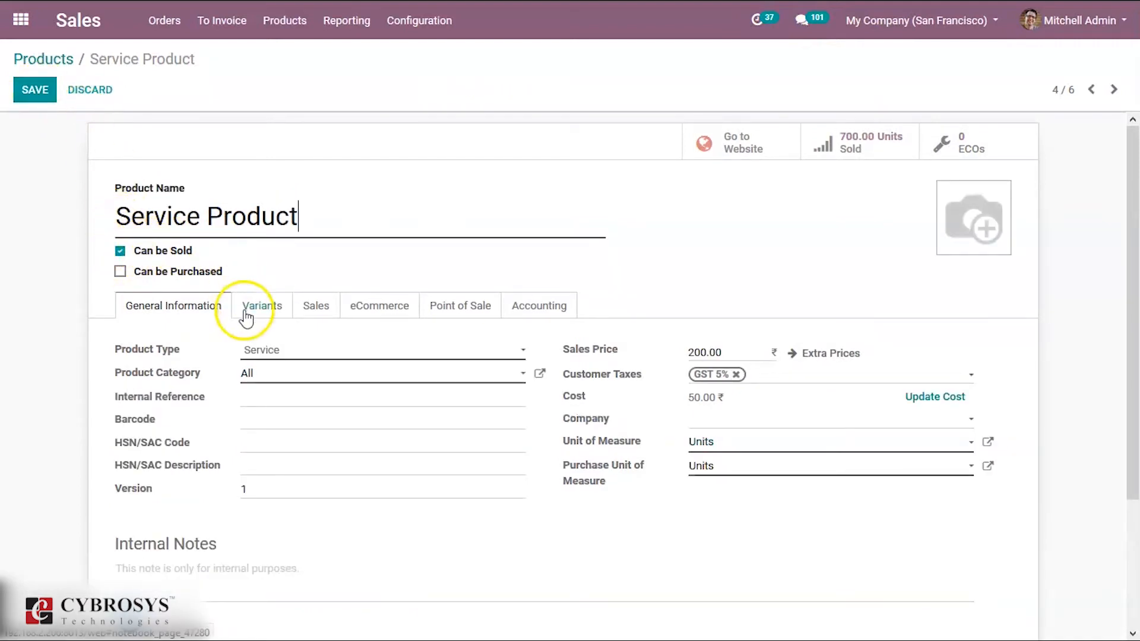
pyautogui.click(320, 309)
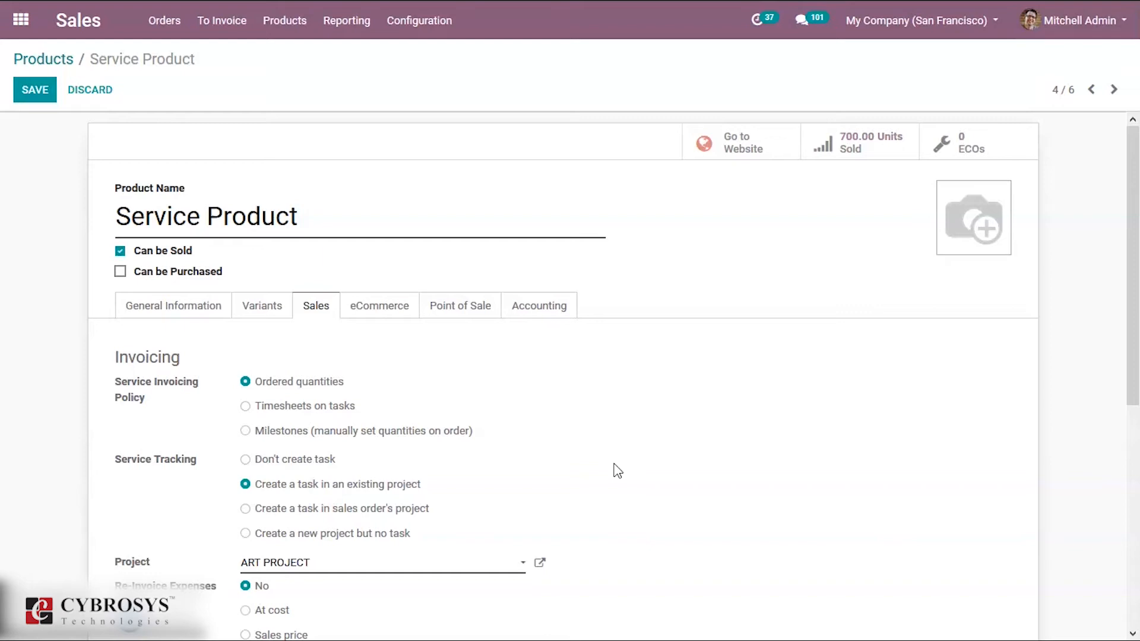
pyautogui.click(357, 571)
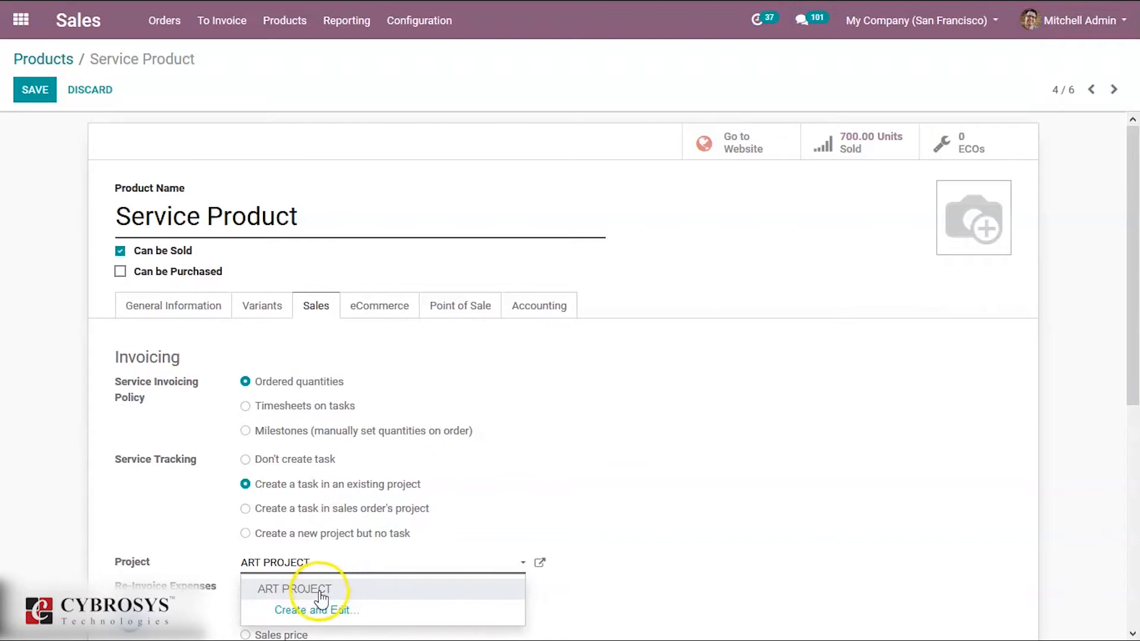
pyautogui.click(321, 596)
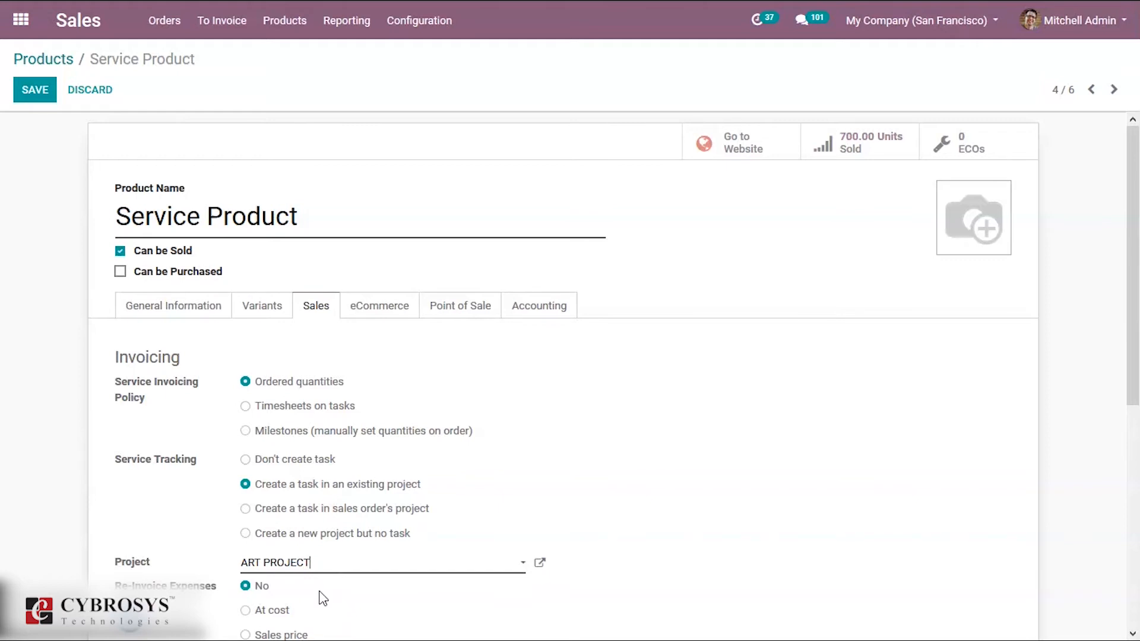
pyautogui.click(311, 572)
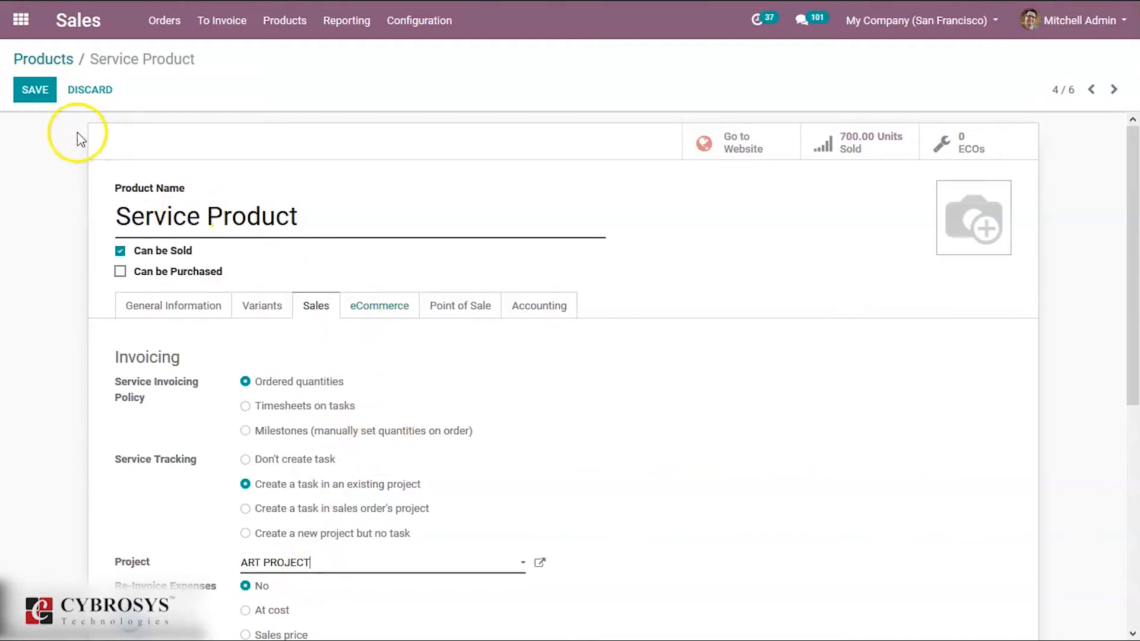
pyautogui.click(45, 92)
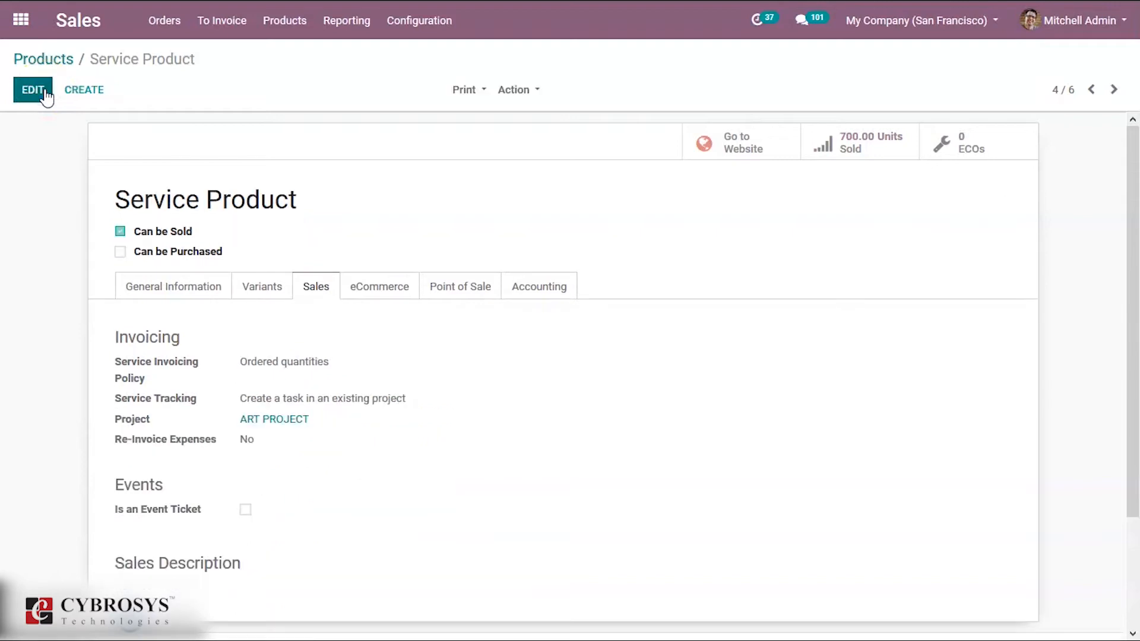
# - Create a new sales order for customer Azure Interior with the expiration date 02/26/2020
pyautogui.click(165, 21)
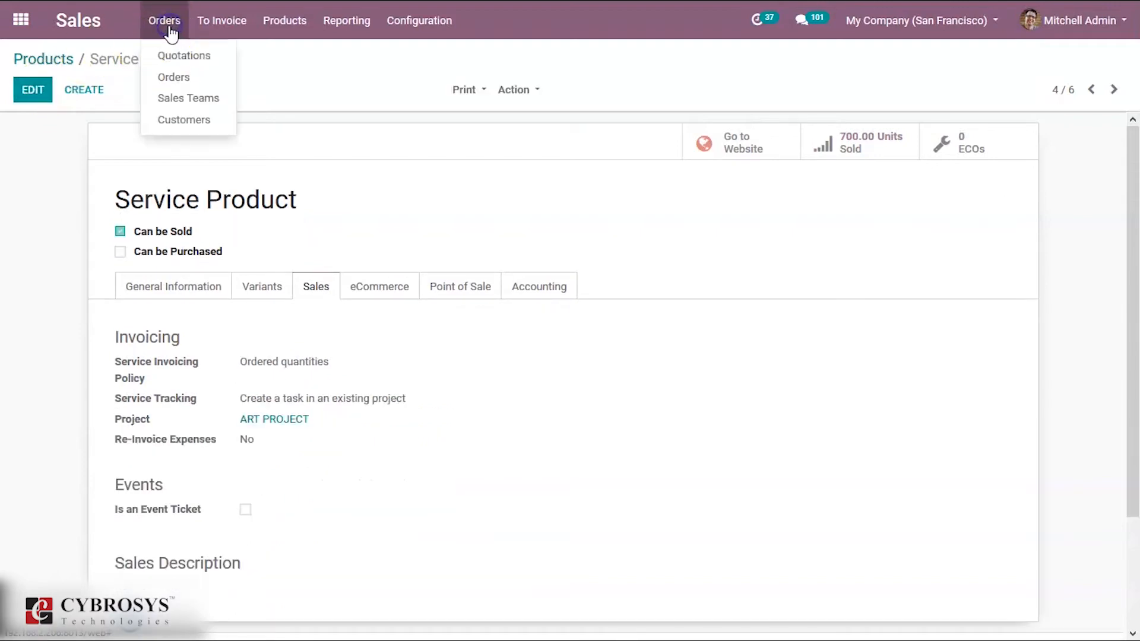
pyautogui.click(172, 77)
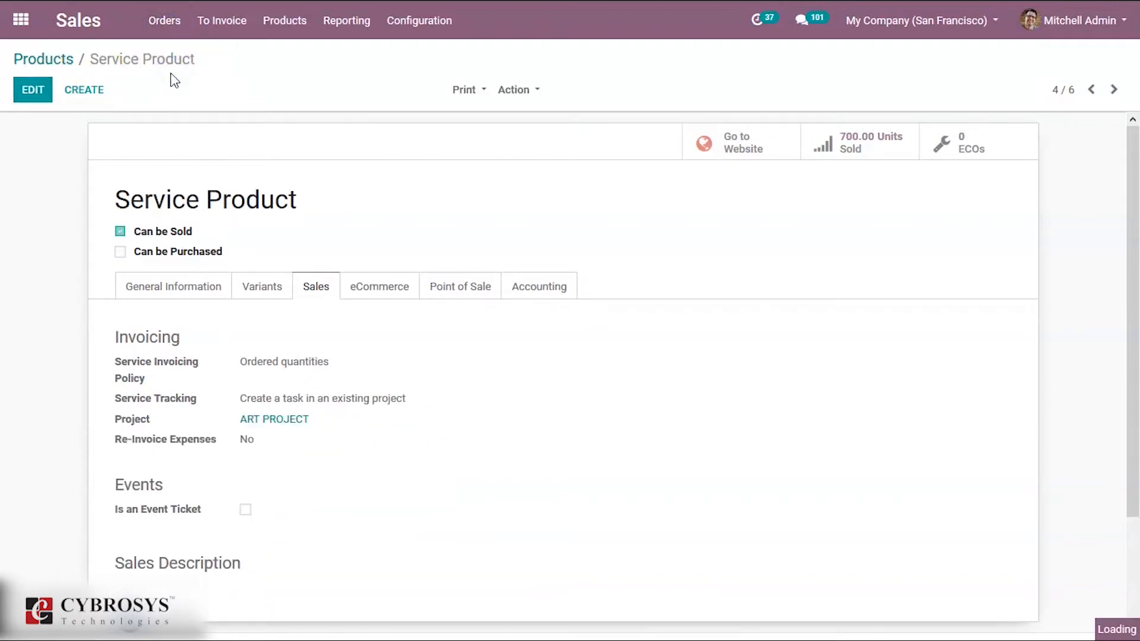
pyautogui.click(38, 89)
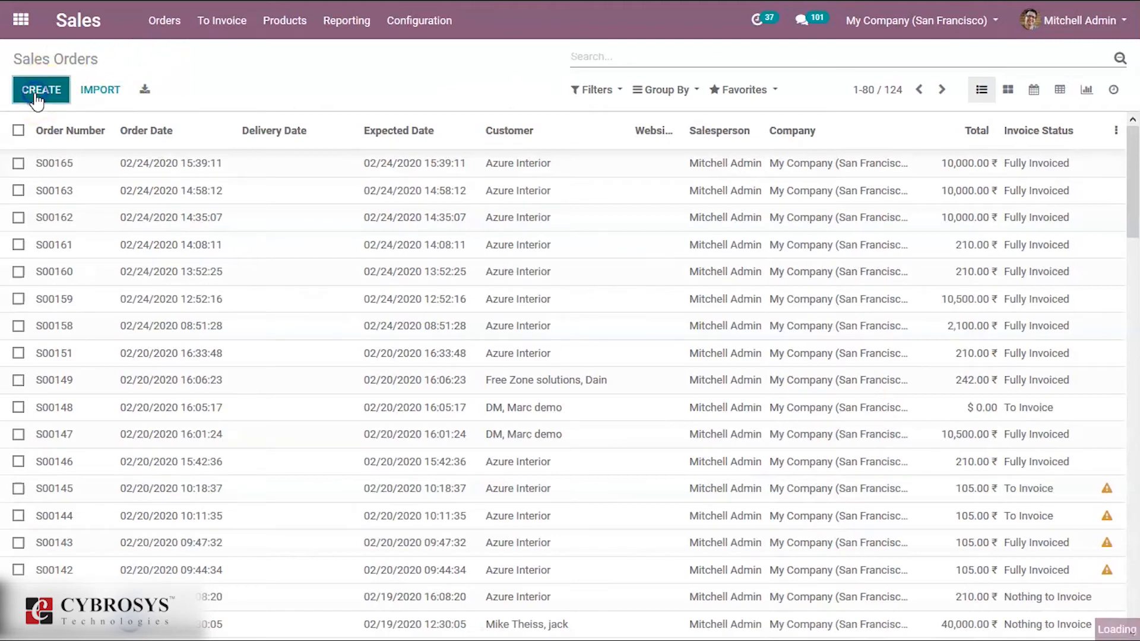
pyautogui.click(294, 275)
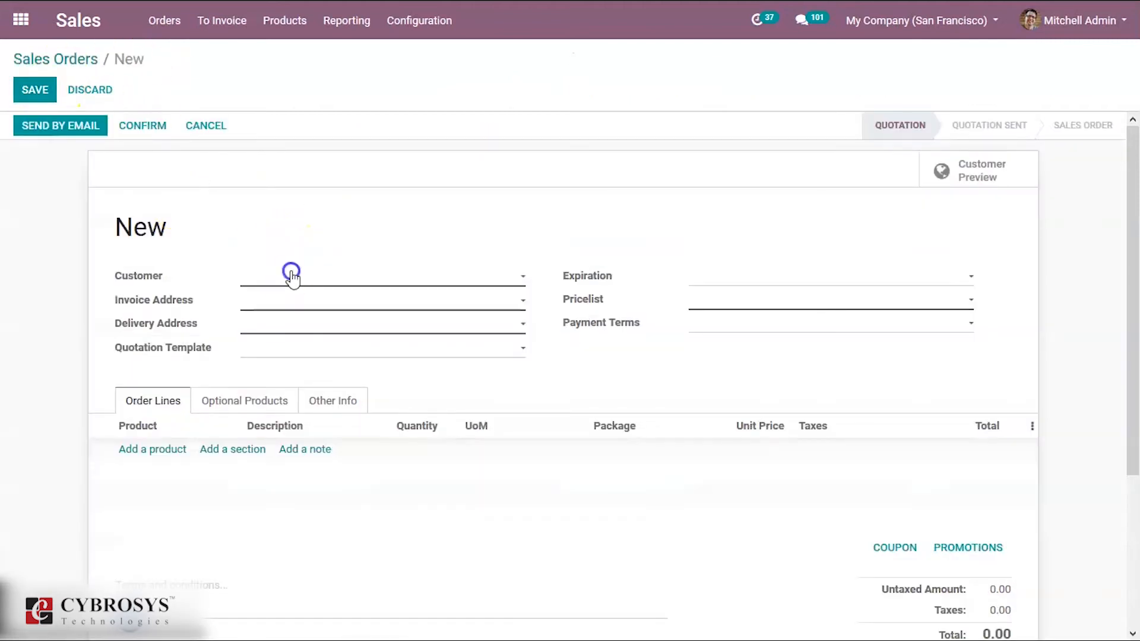
pyautogui.write('AZ')
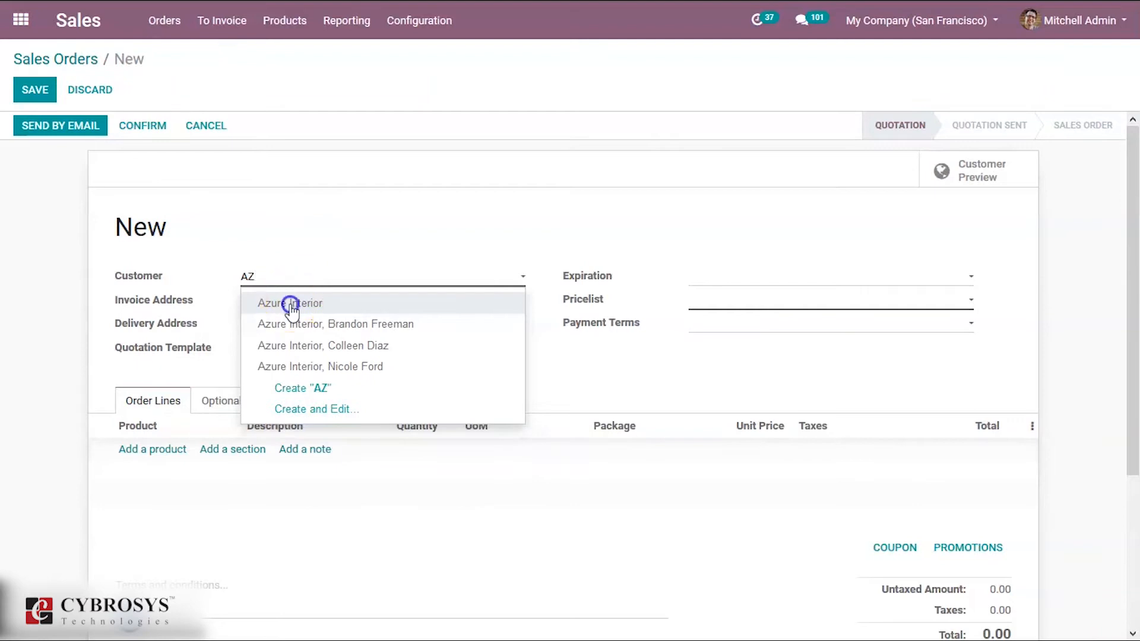
pyautogui.click(291, 304)
pyautogui.click(742, 279)
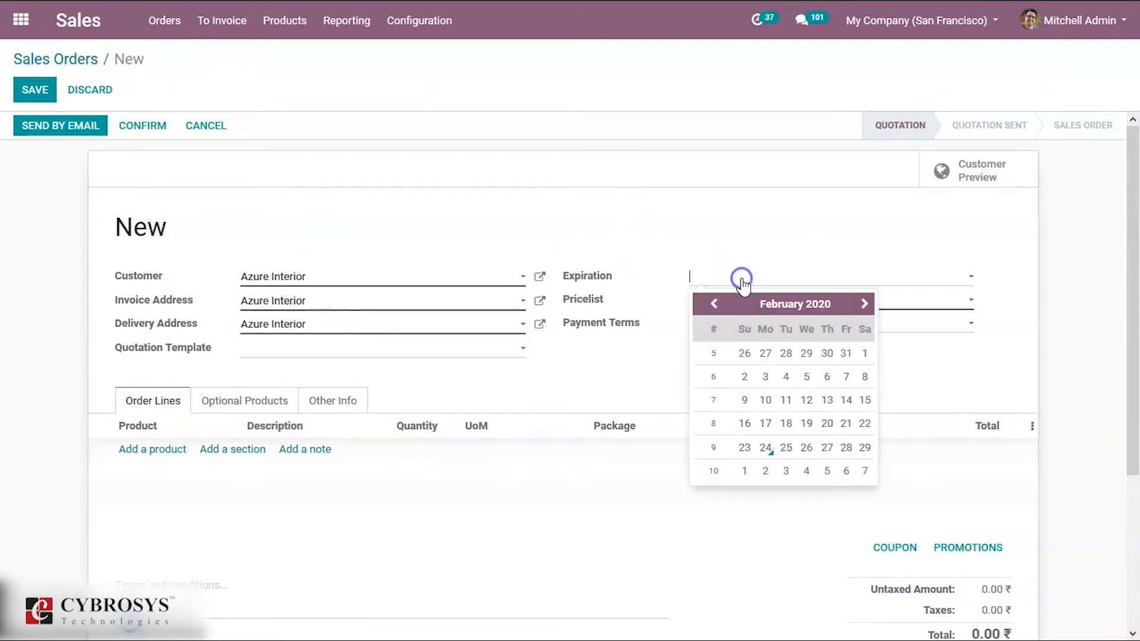
pyautogui.click(806, 448)
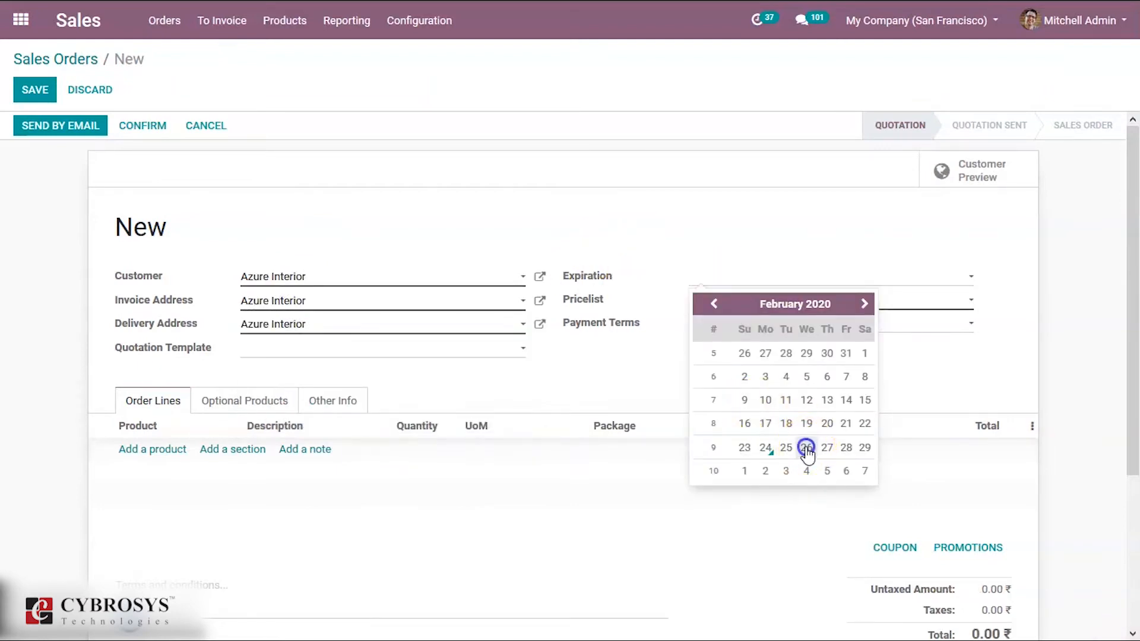
# - Add an order line for Service Product with a quantity of 50
pyautogui.click(157, 449)
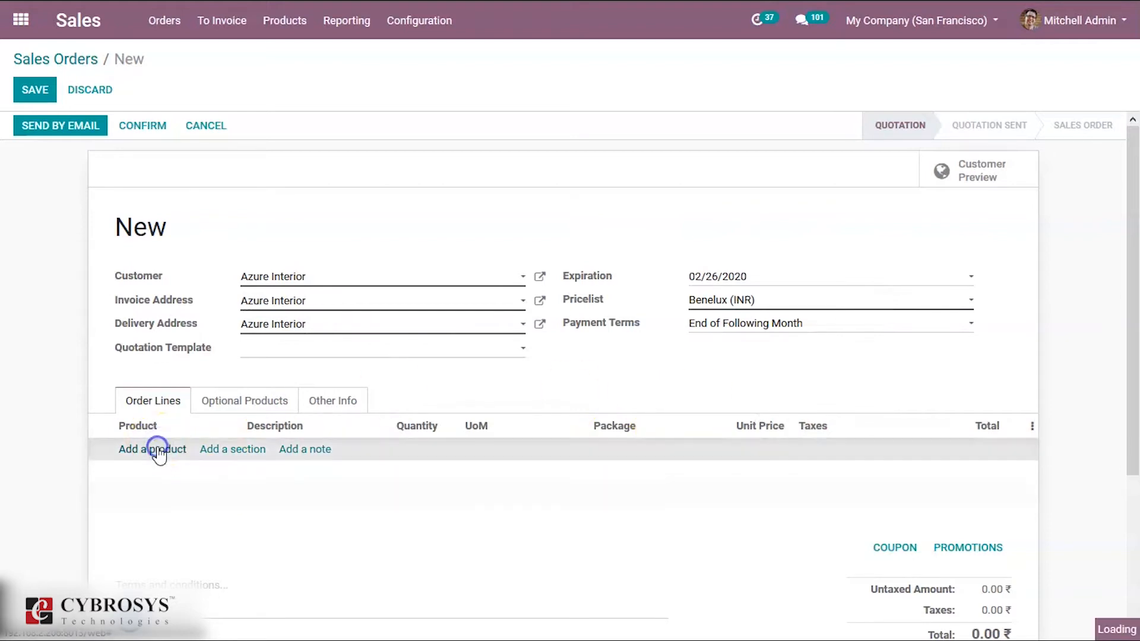
pyautogui.write('SERVICE')
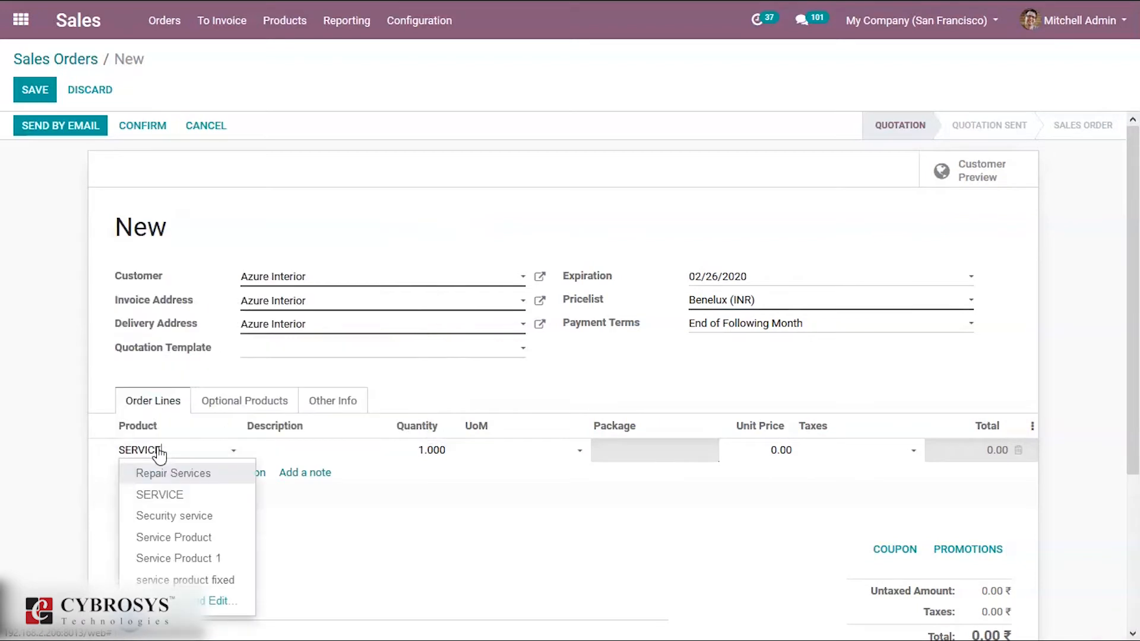
pyautogui.click(178, 537)
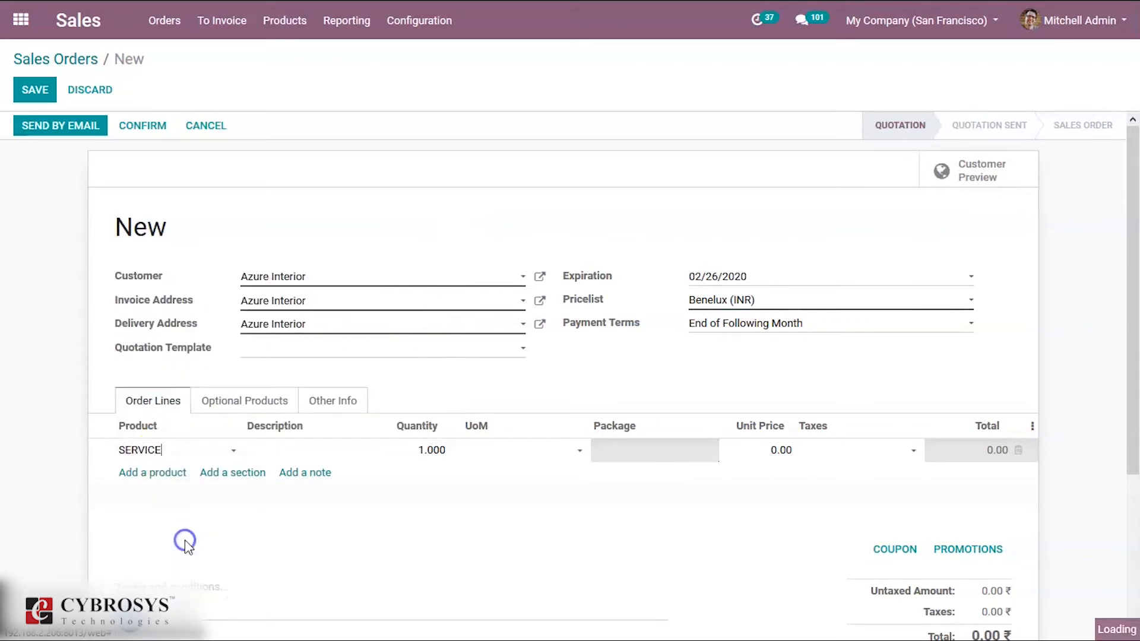
pyautogui.click(419, 448)
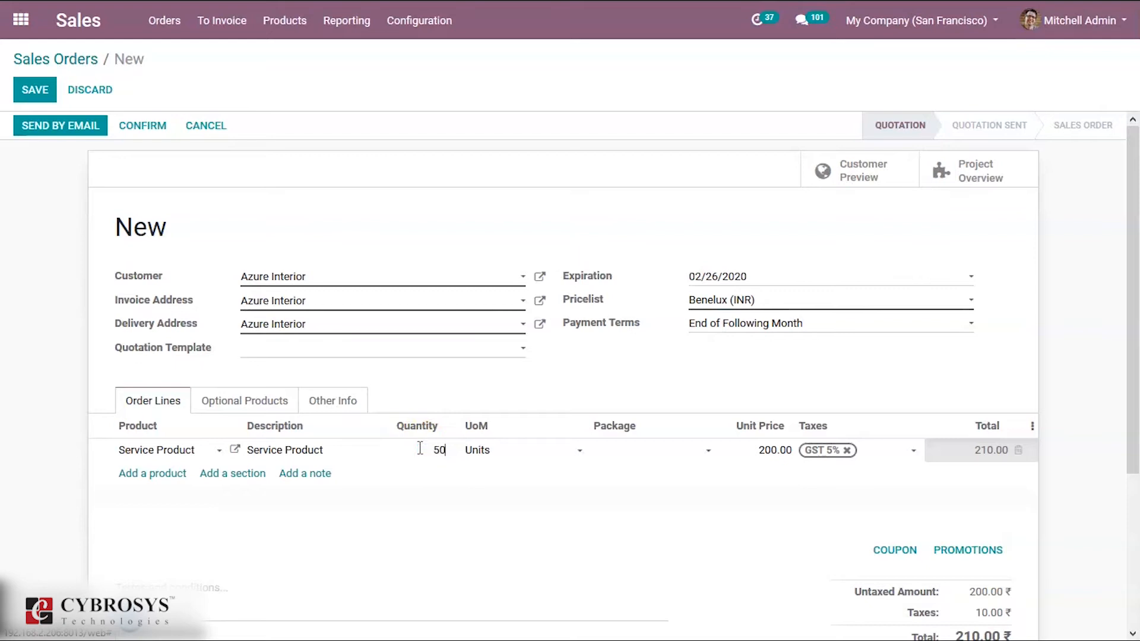
pyautogui.click(537, 540)
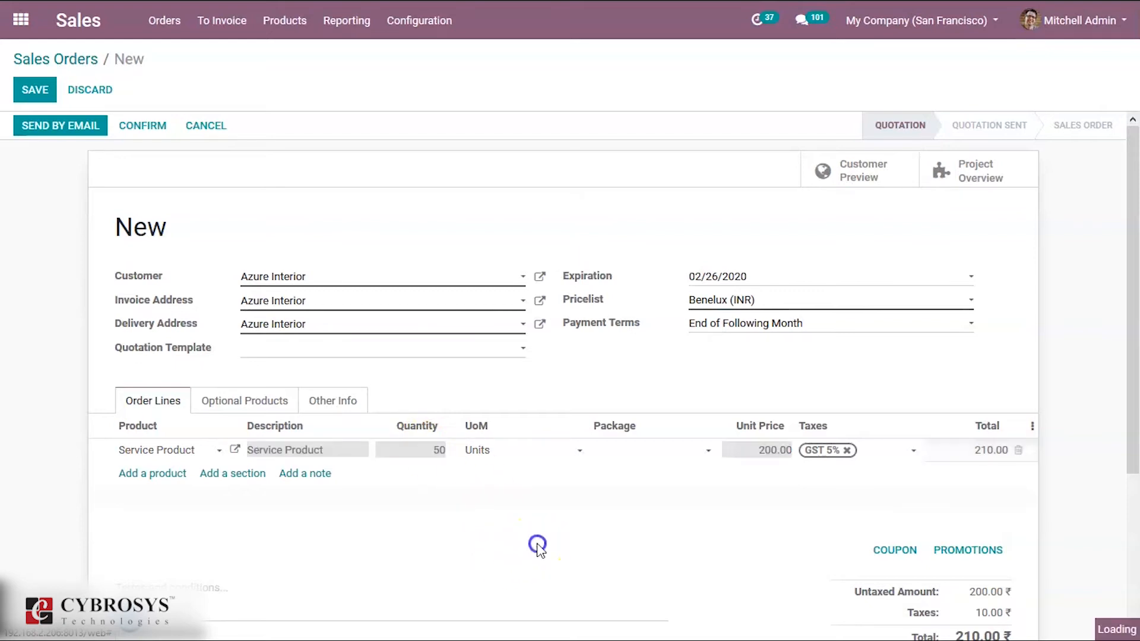
# - Remove the GST 5% tax from the Service Product line and confirm the sales order
pyautogui.click(834, 451)
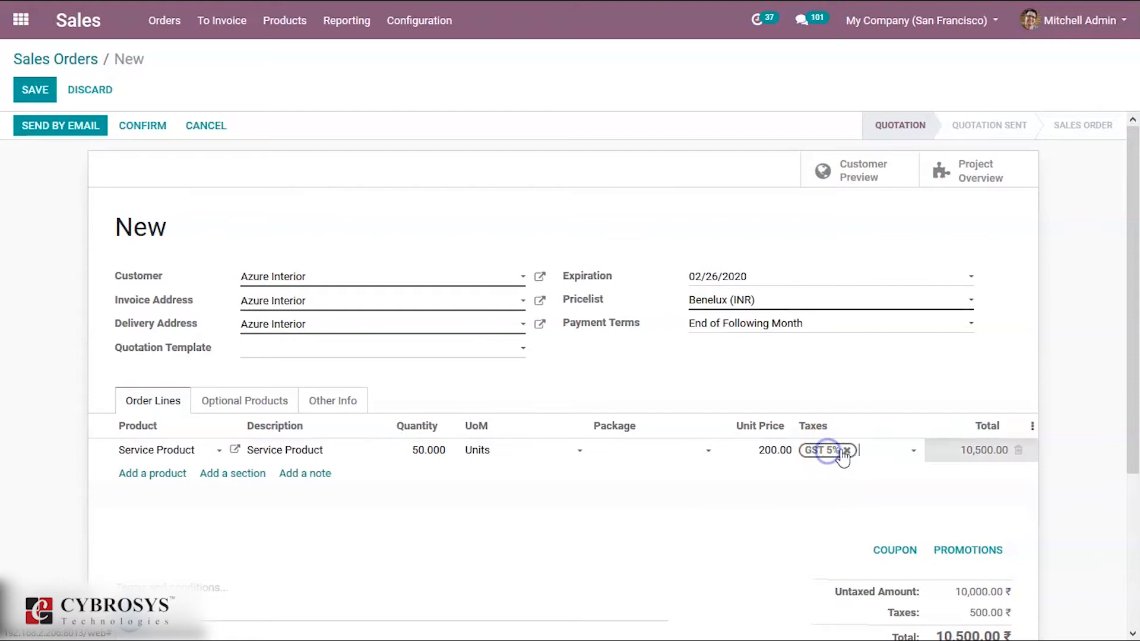
pyautogui.click(847, 450)
pyautogui.click(898, 479)
pyautogui.click(1005, 460)
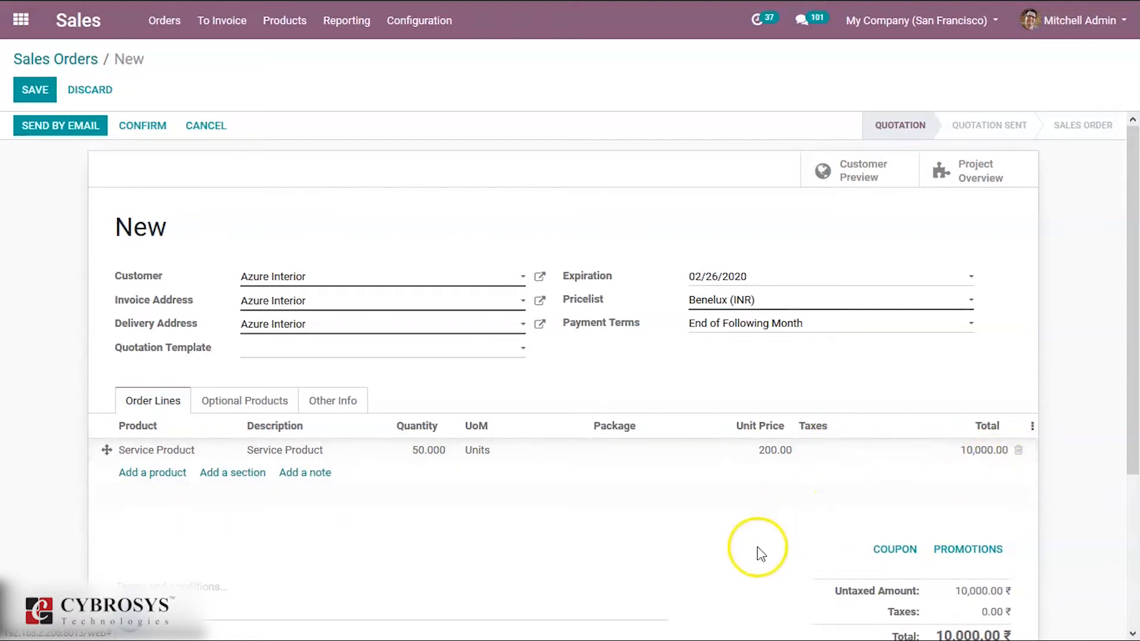
pyautogui.click(141, 127)
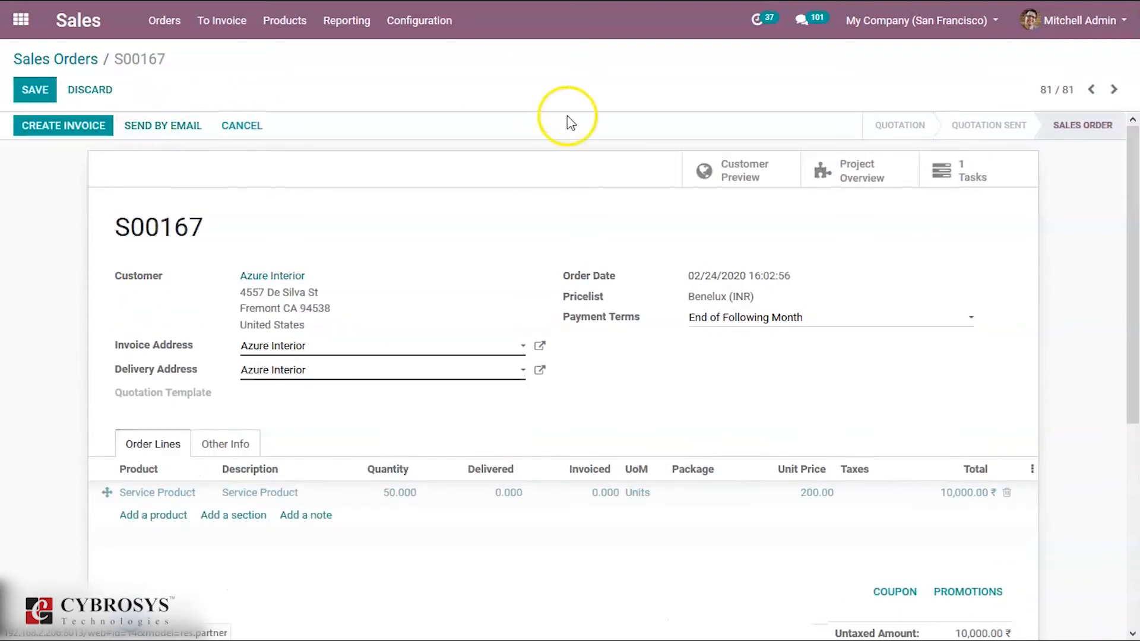
# - View the task linked to the confirmed sales order and return to the order
pyautogui.click(972, 173)
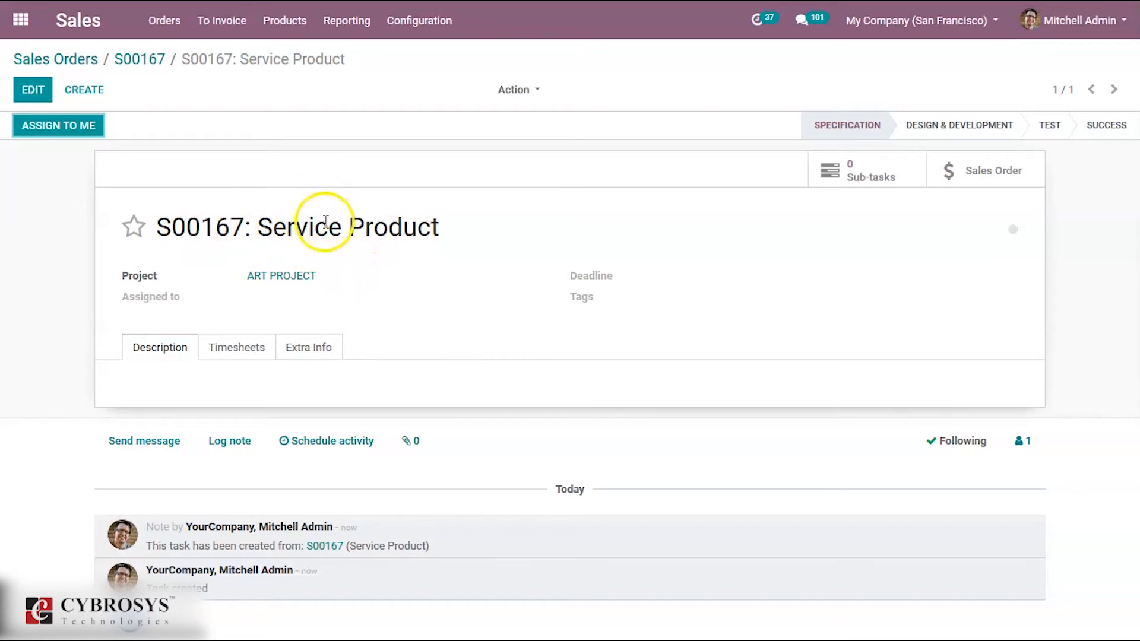
pyautogui.click(143, 61)
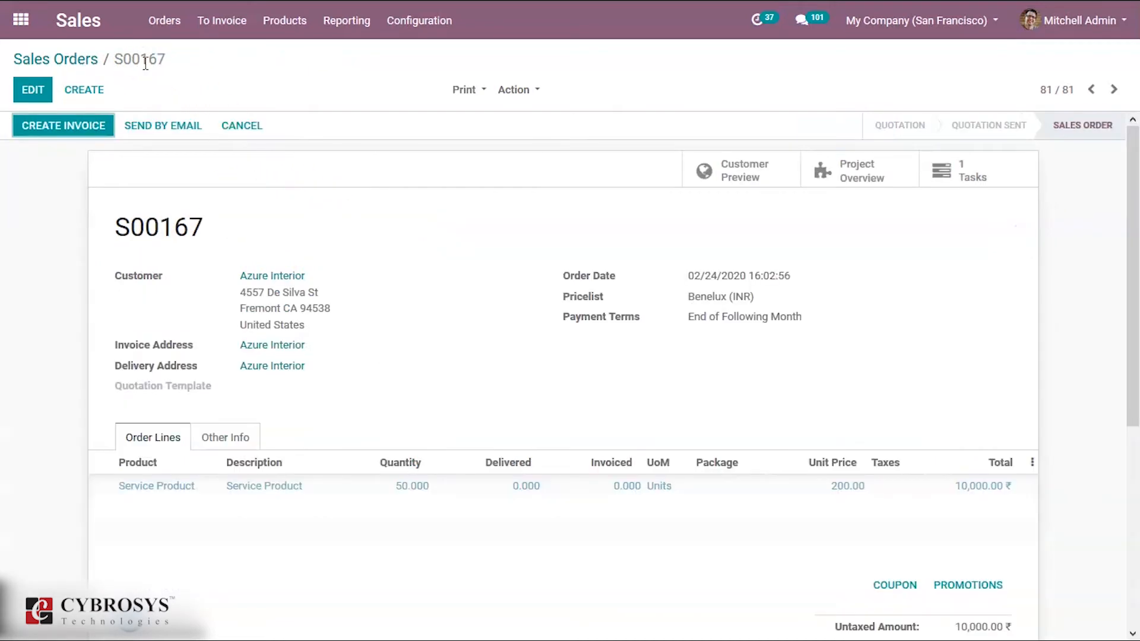
# - Open the ART PROJECT overview from the sales order, review its profitability, and display the project's tasks
pyautogui.click(829, 173)
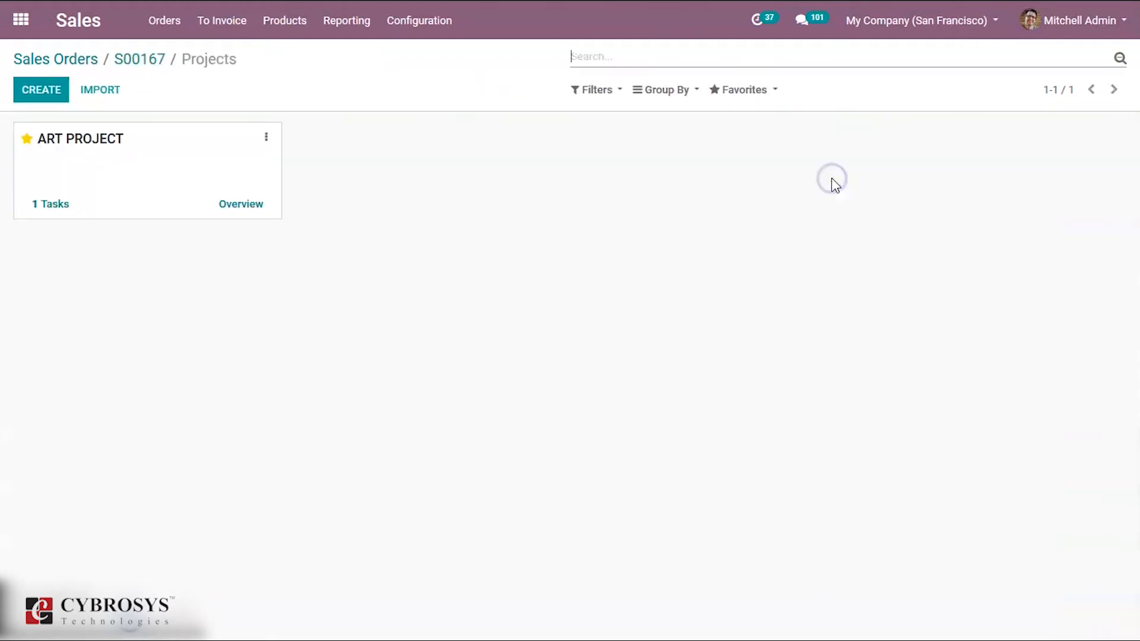
pyautogui.click(242, 206)
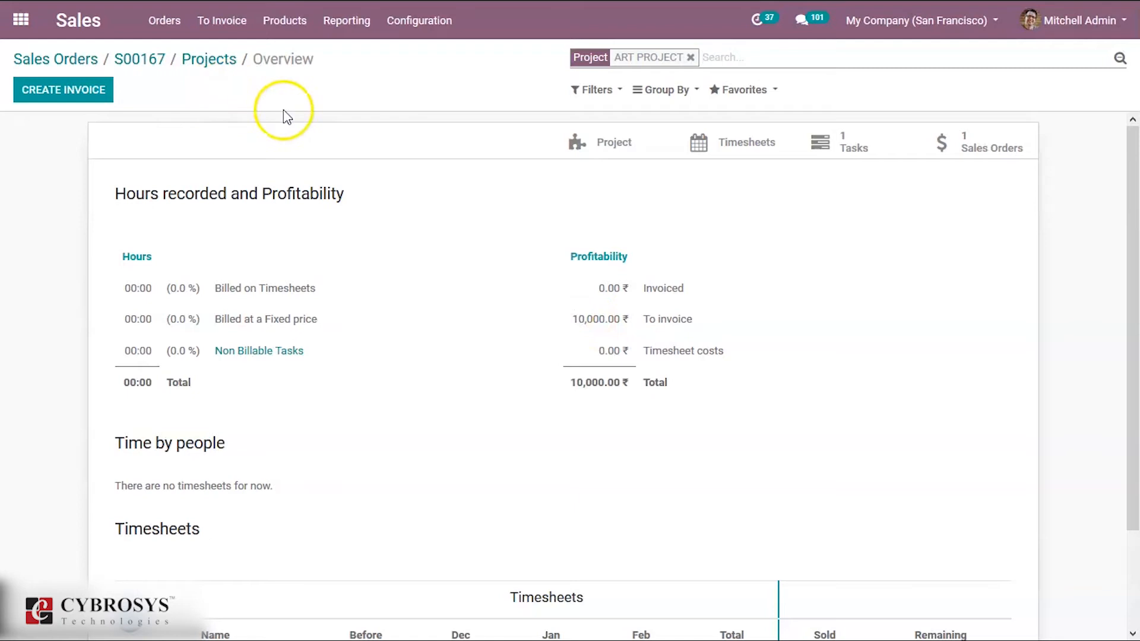
pyautogui.click(855, 155)
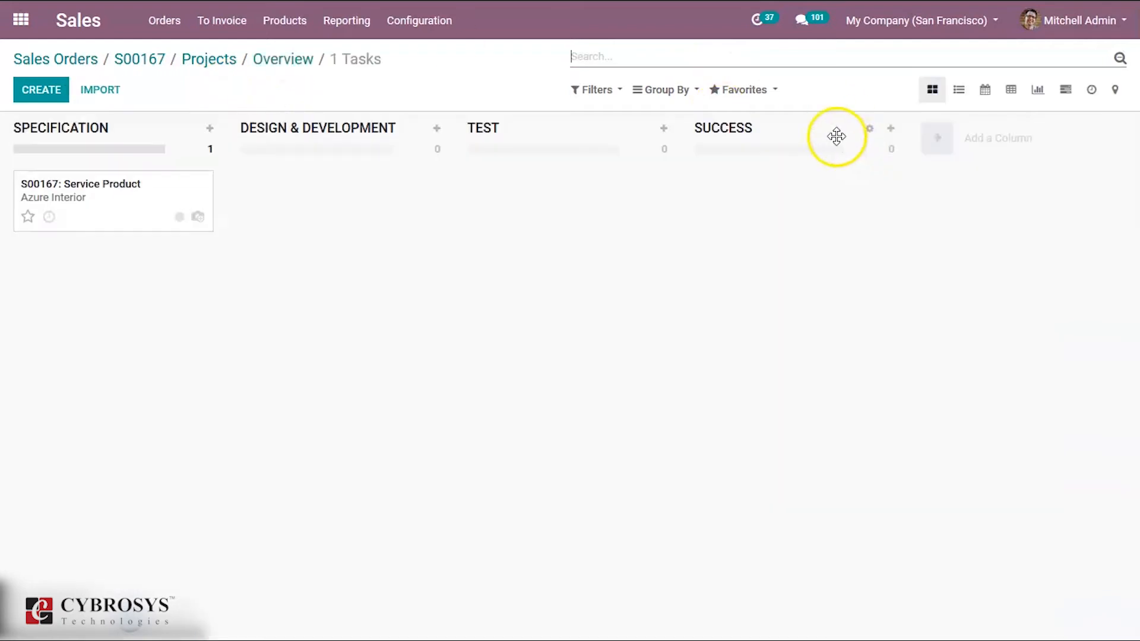
# - Add a timesheet entry to the project's Service Product task with the description DONE and a duration of 30 hours
pyautogui.click(132, 214)
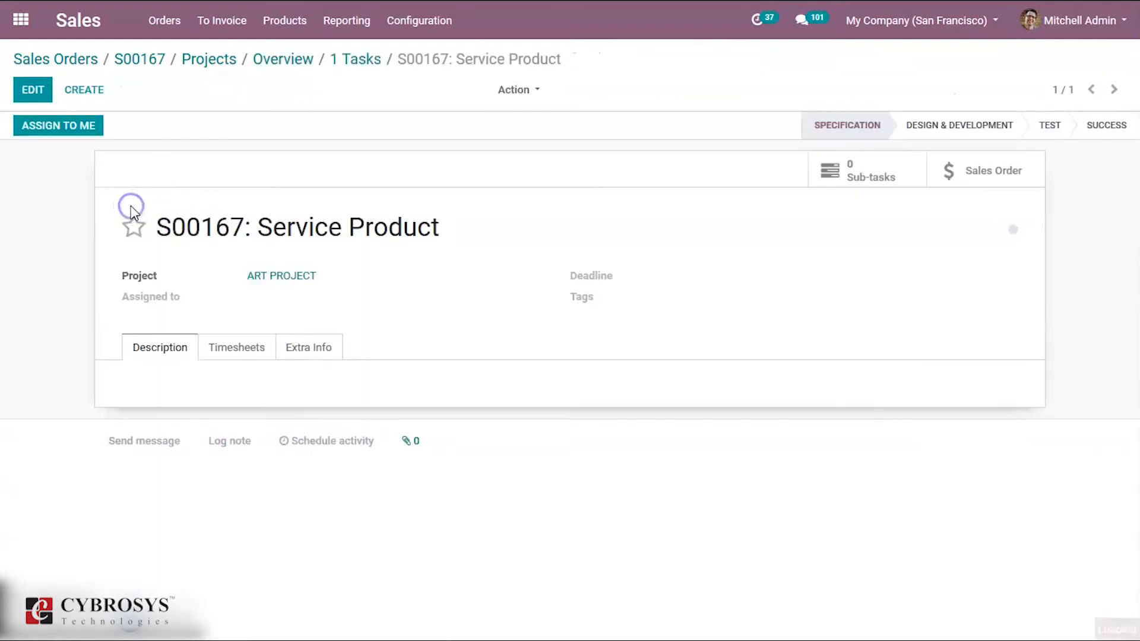
pyautogui.click(236, 354)
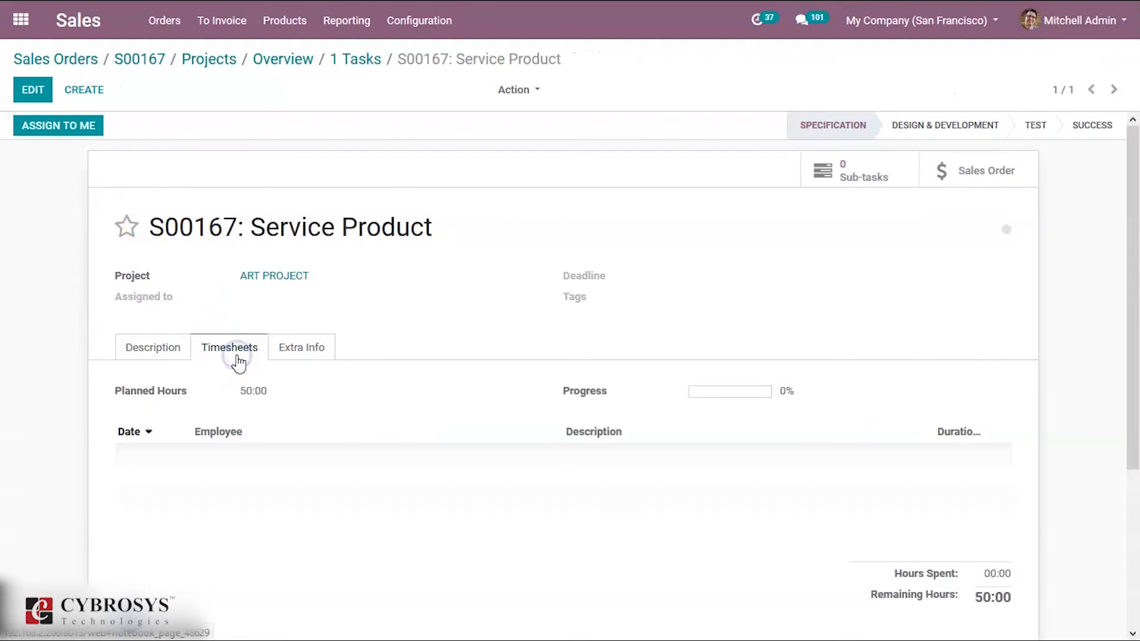
pyautogui.click(41, 95)
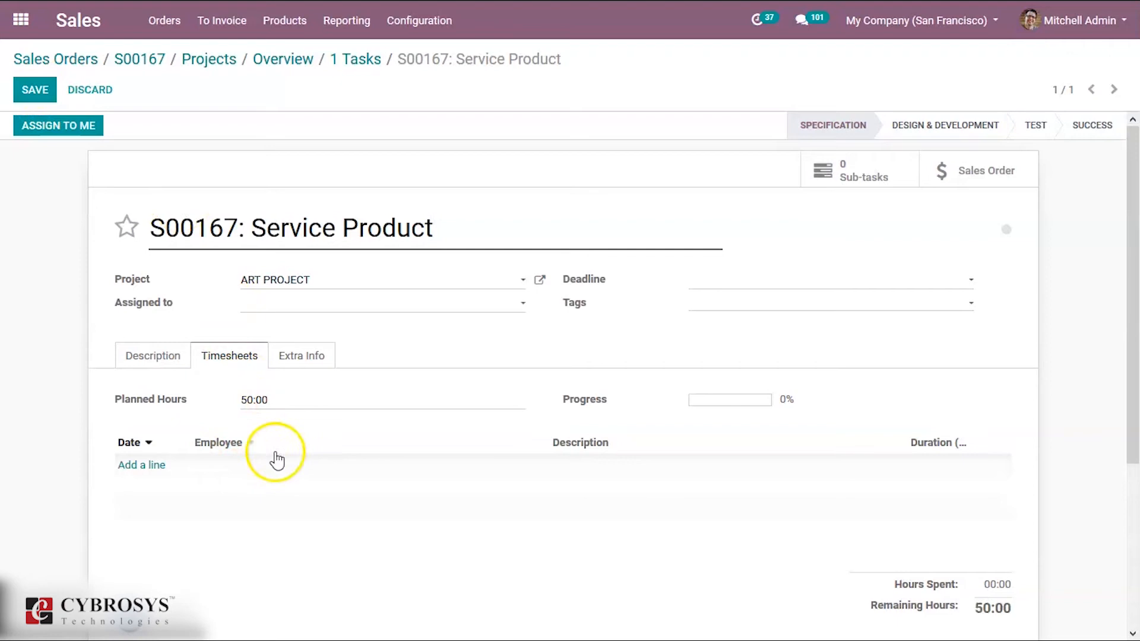
pyautogui.click(159, 467)
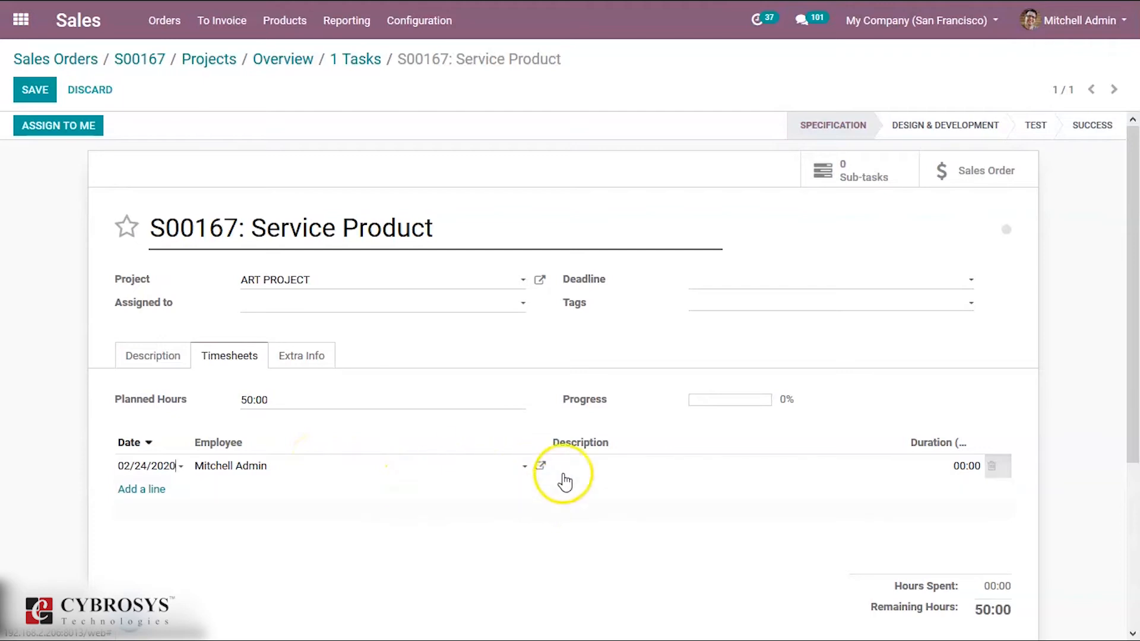
pyautogui.click(578, 462)
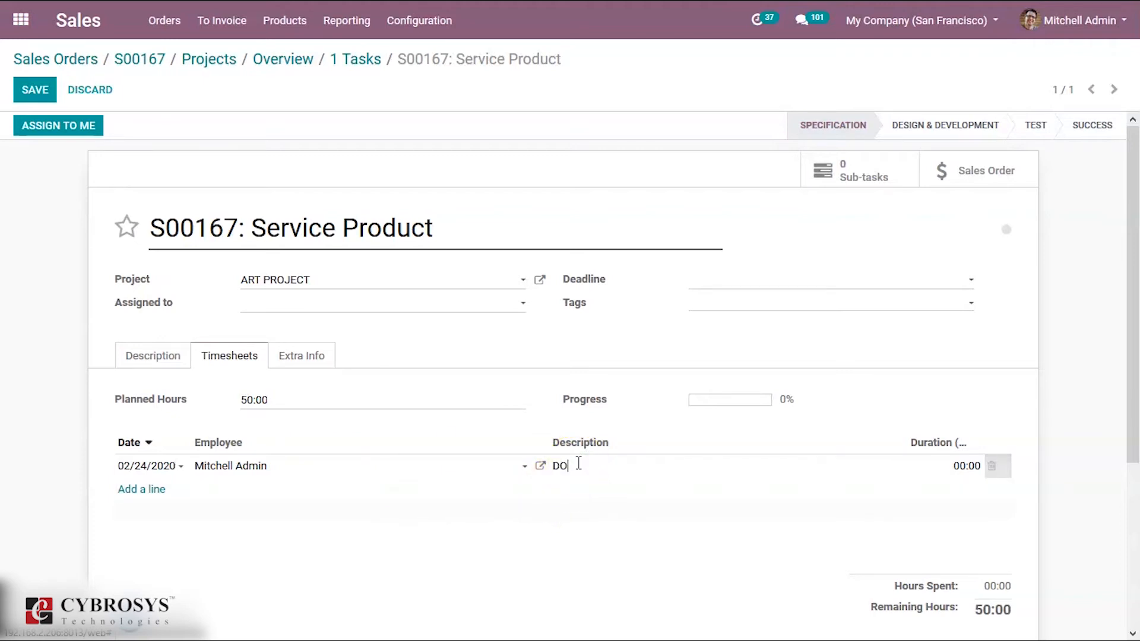
pyautogui.write('DONE')
pyautogui.click(854, 527)
pyautogui.click(943, 460)
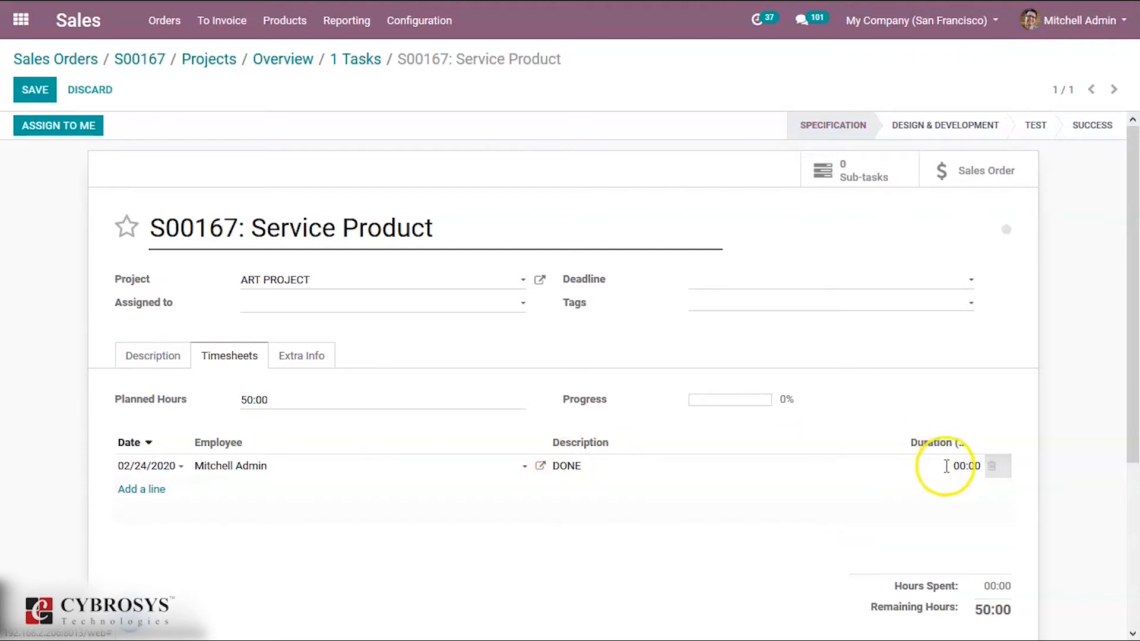
pyautogui.write('30')
pyautogui.click(829, 542)
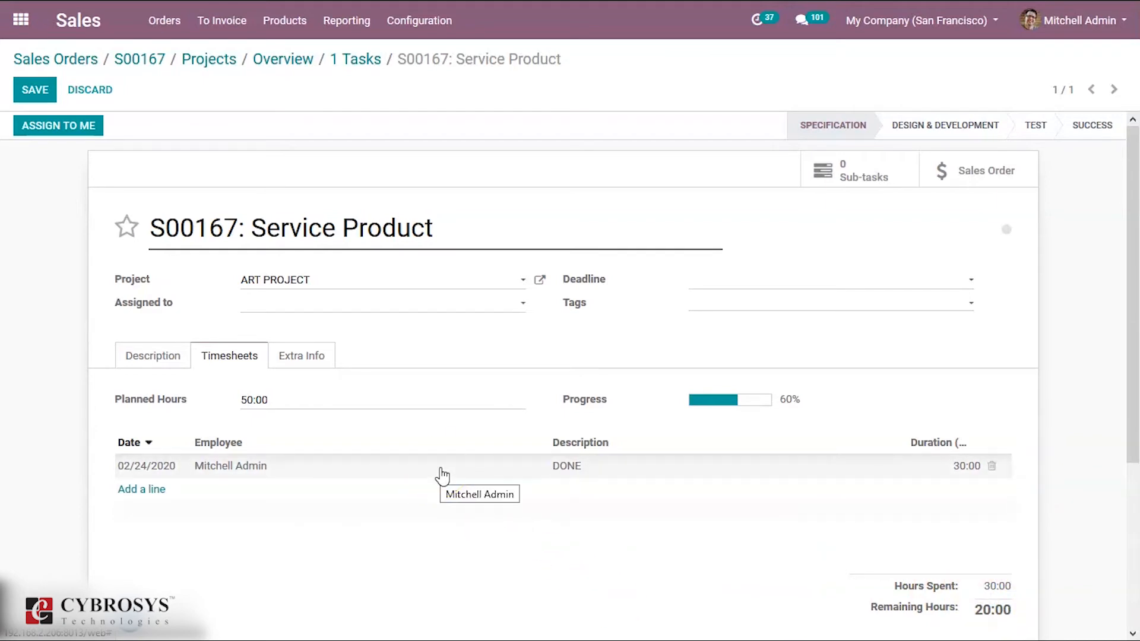
# - Check the hourly timesheet cost in the HR settings of the employee on the timesheet line and close the record
pyautogui.click(440, 470)
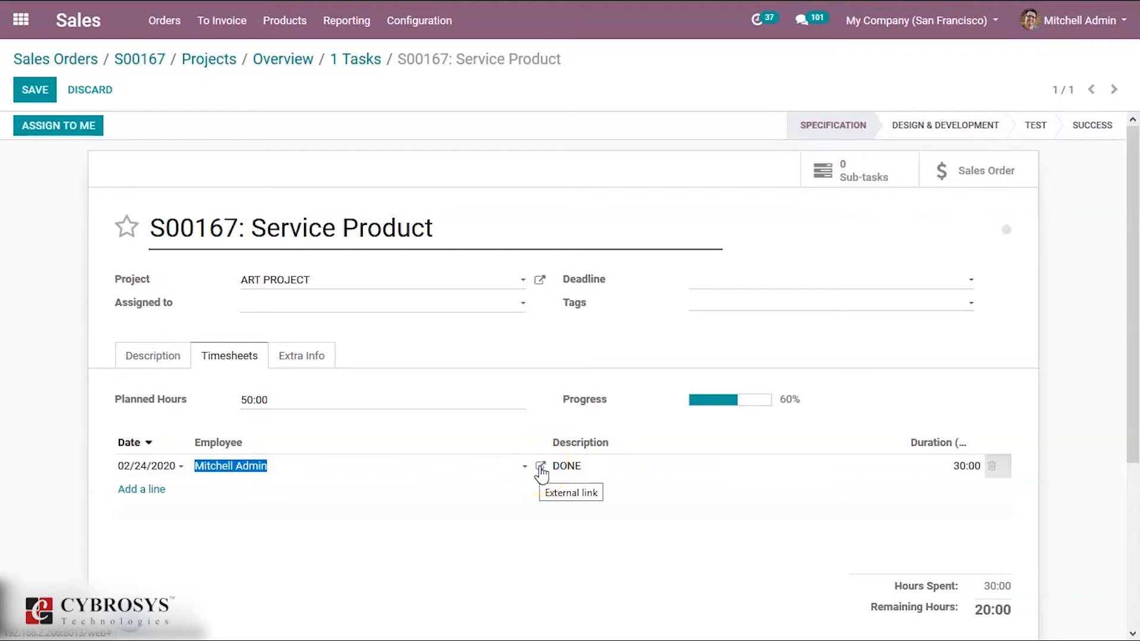
pyautogui.click(541, 467)
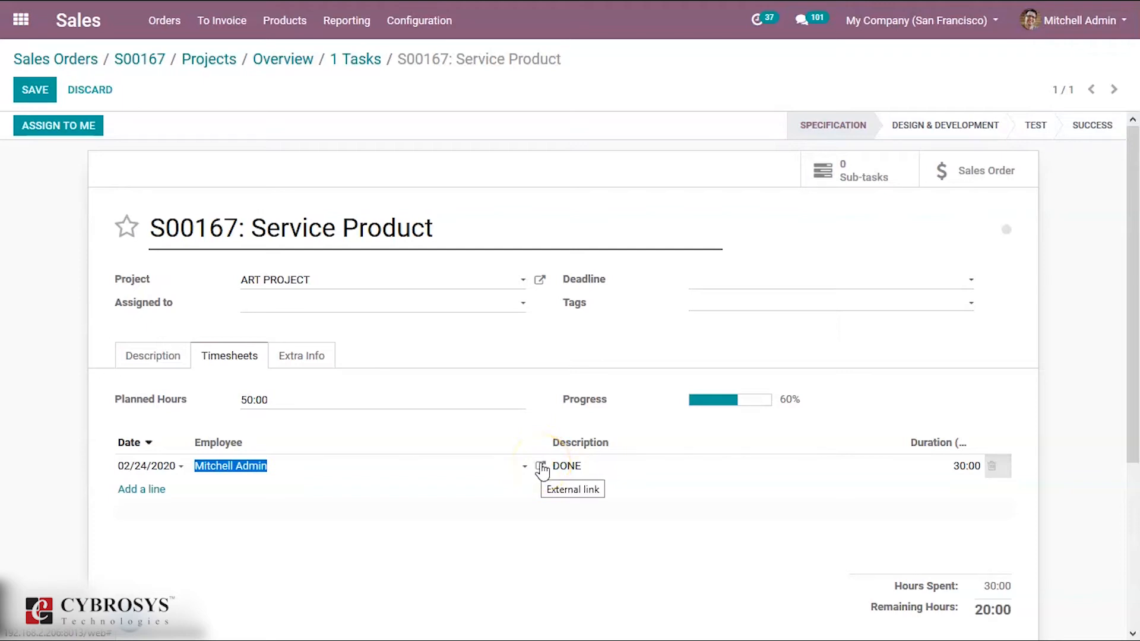
pyautogui.click(541, 468)
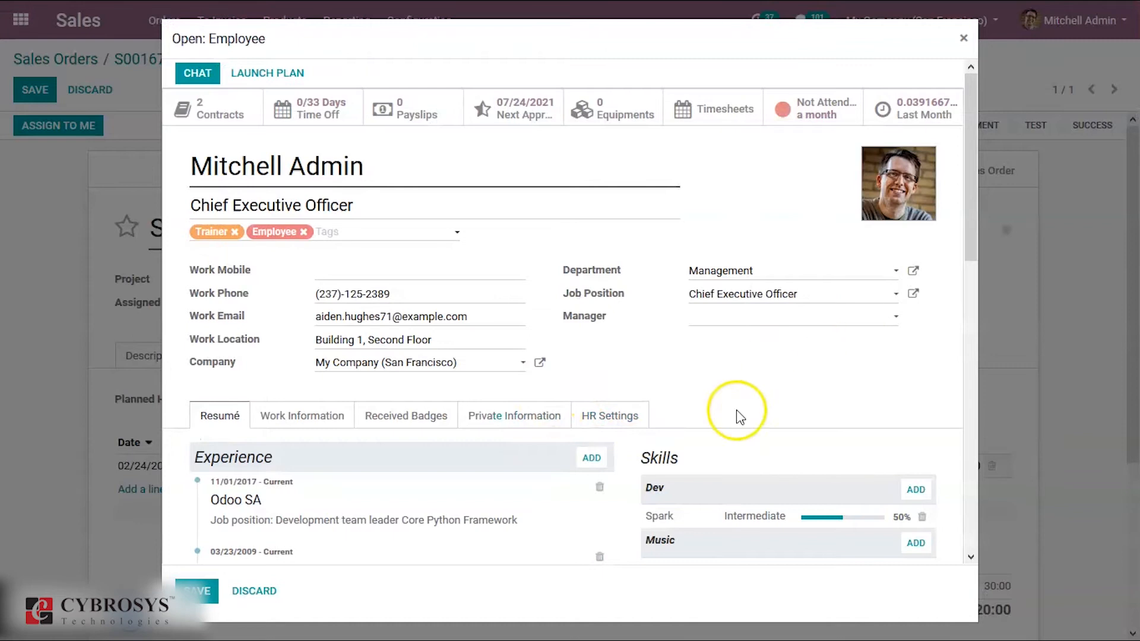
pyautogui.click(610, 415)
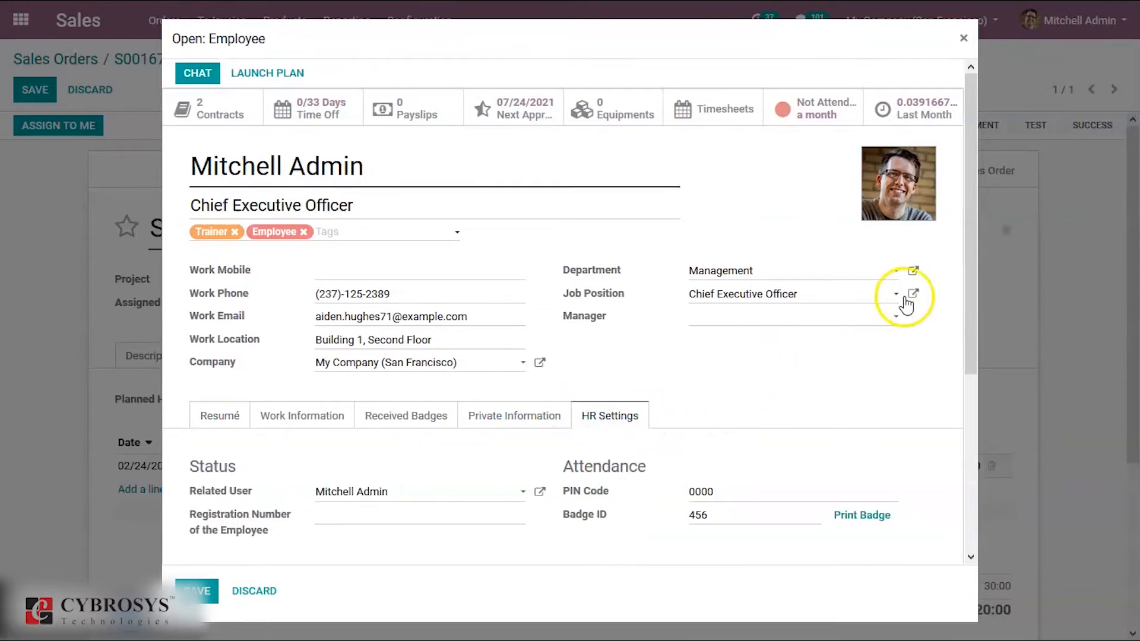
pyautogui.moveTo(963, 331); pyautogui.dragTo(965, 513)
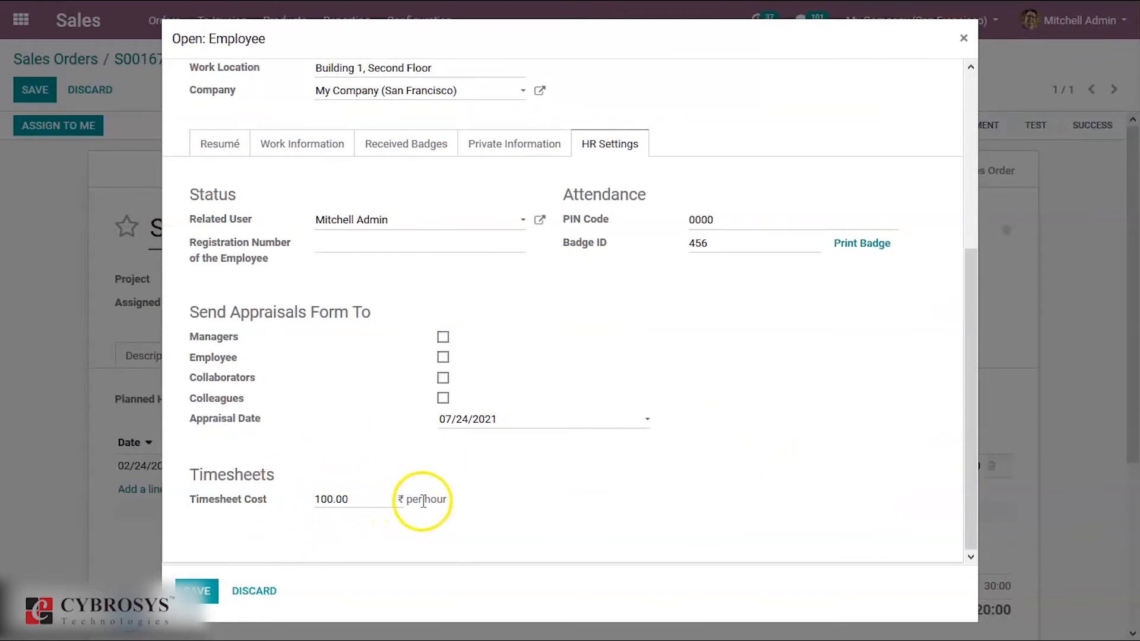
pyautogui.click(200, 593)
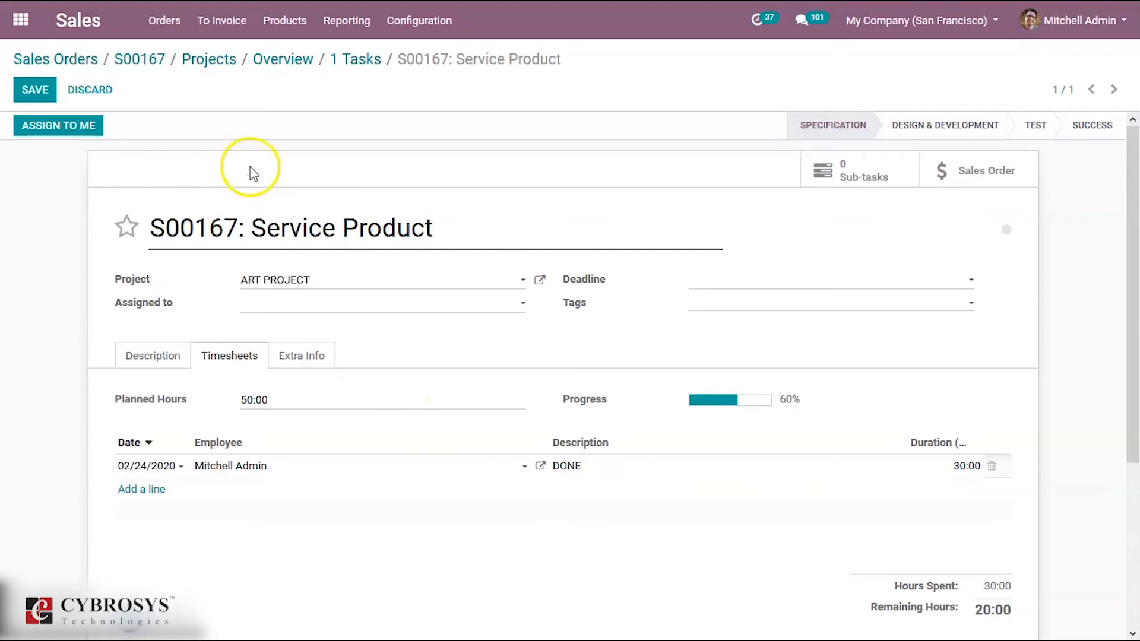
# - Save the task and create a regular invoice from the project overview, opening the draft
pyautogui.click(22, 92)
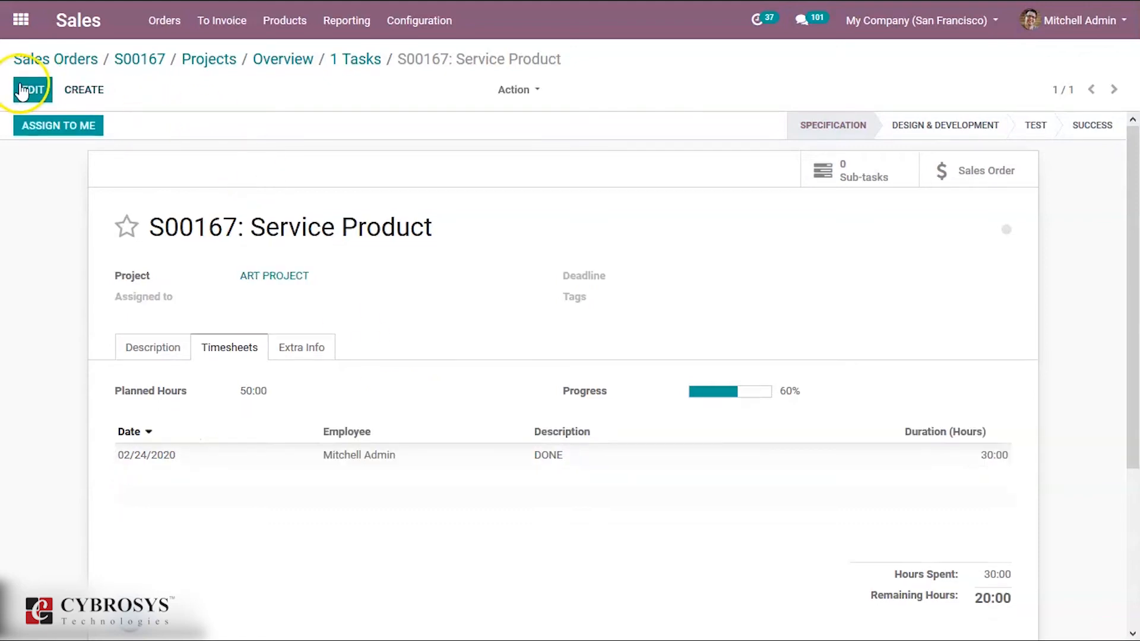
pyautogui.click(265, 58)
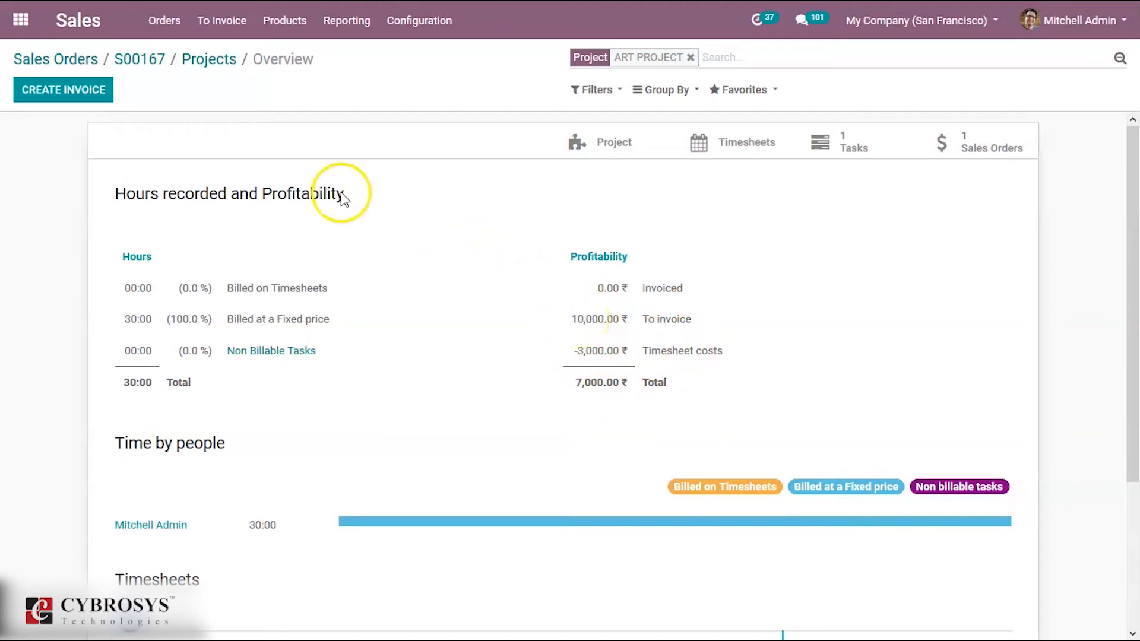
pyautogui.click(79, 95)
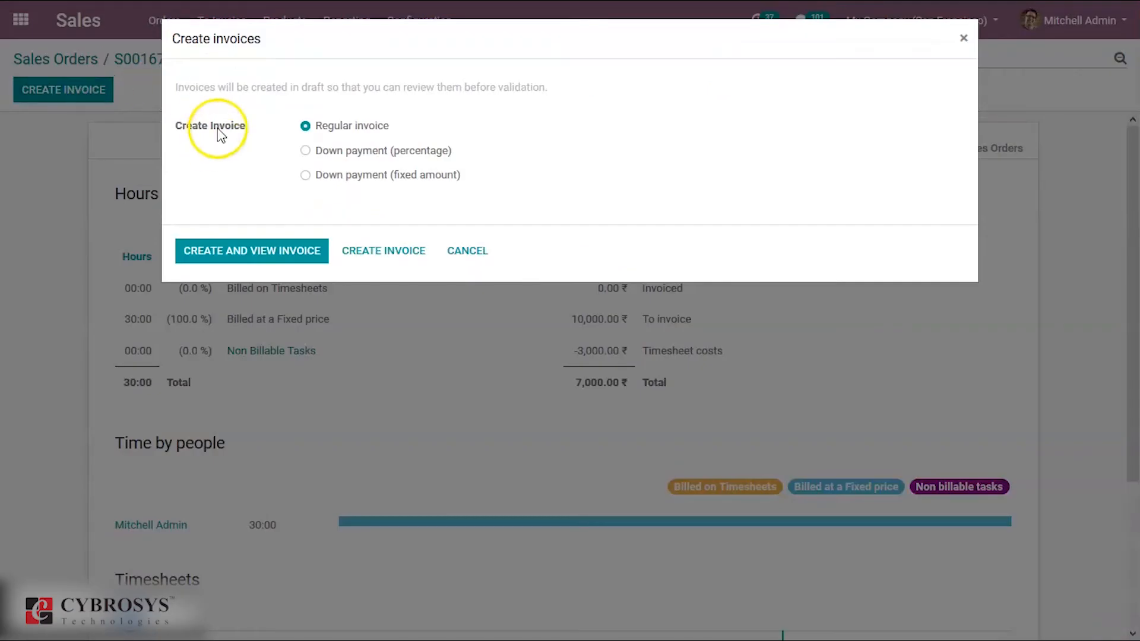
pyautogui.click(231, 254)
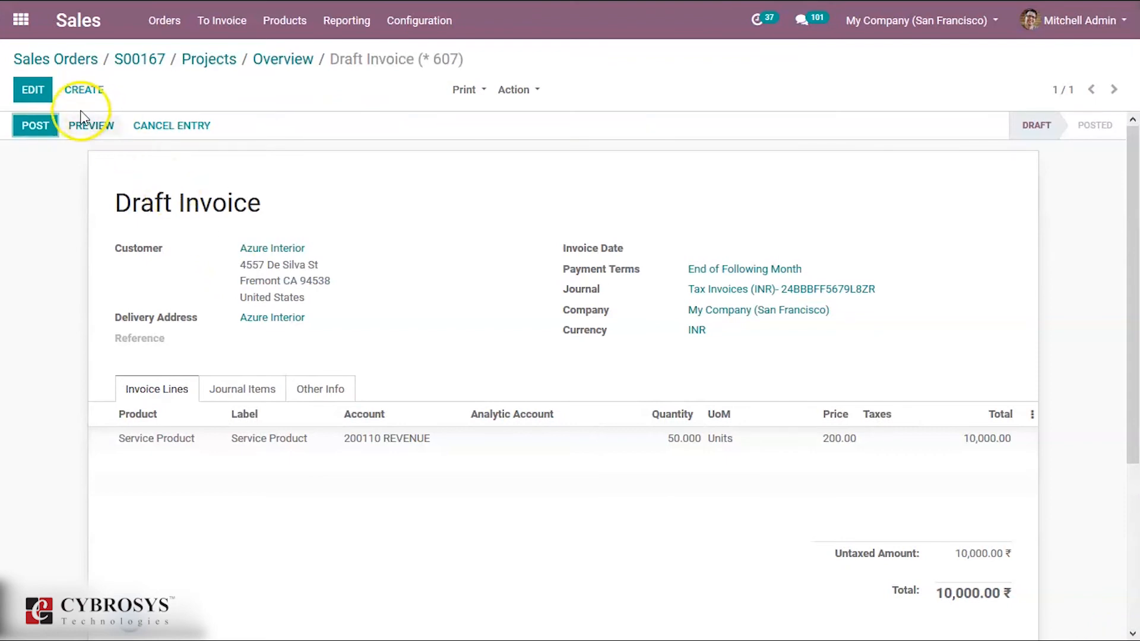
# - Set the analytic account of the draft invoice's Service Product line to ART PROJECT
pyautogui.click(33, 93)
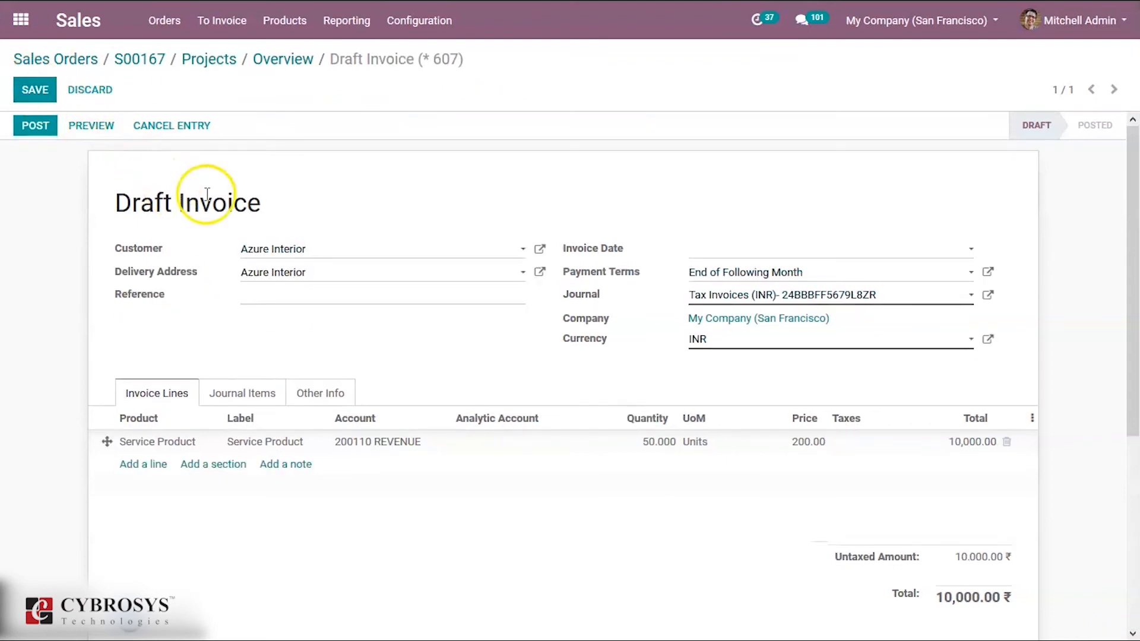
pyautogui.click(496, 449)
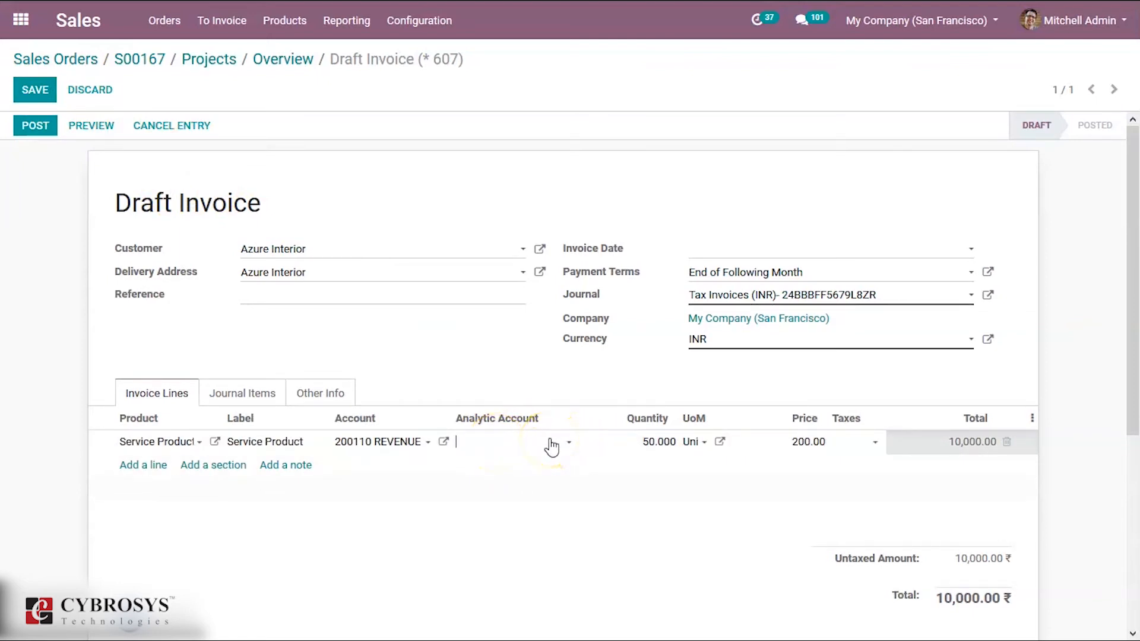
pyautogui.click(473, 446)
pyautogui.write('ART')
pyautogui.click(490, 466)
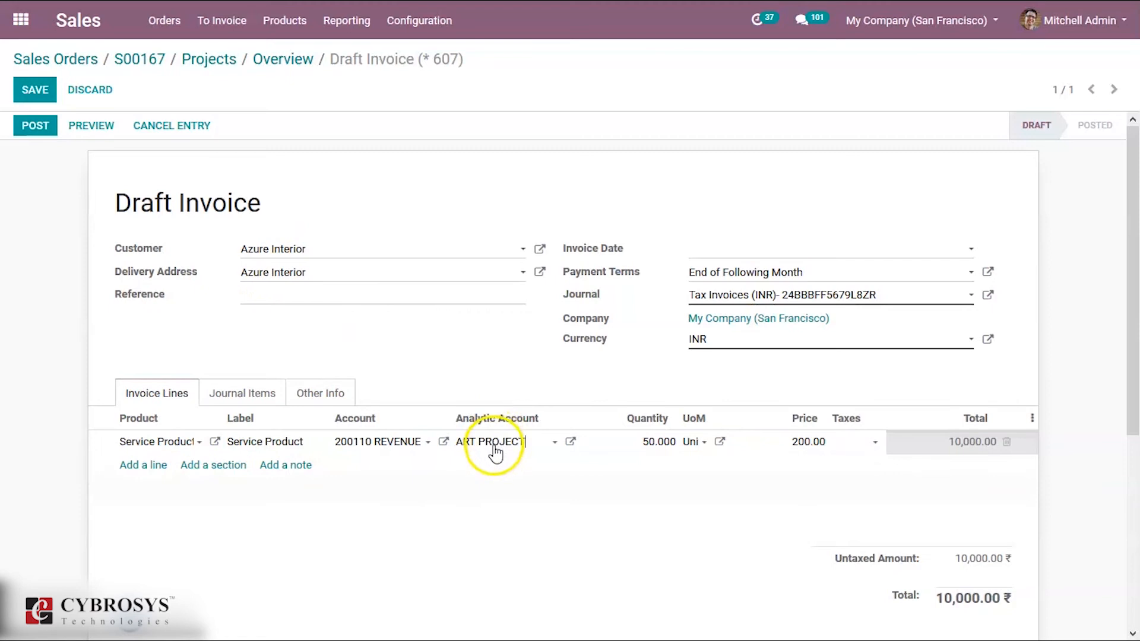
pyautogui.doubleClick(490, 493)
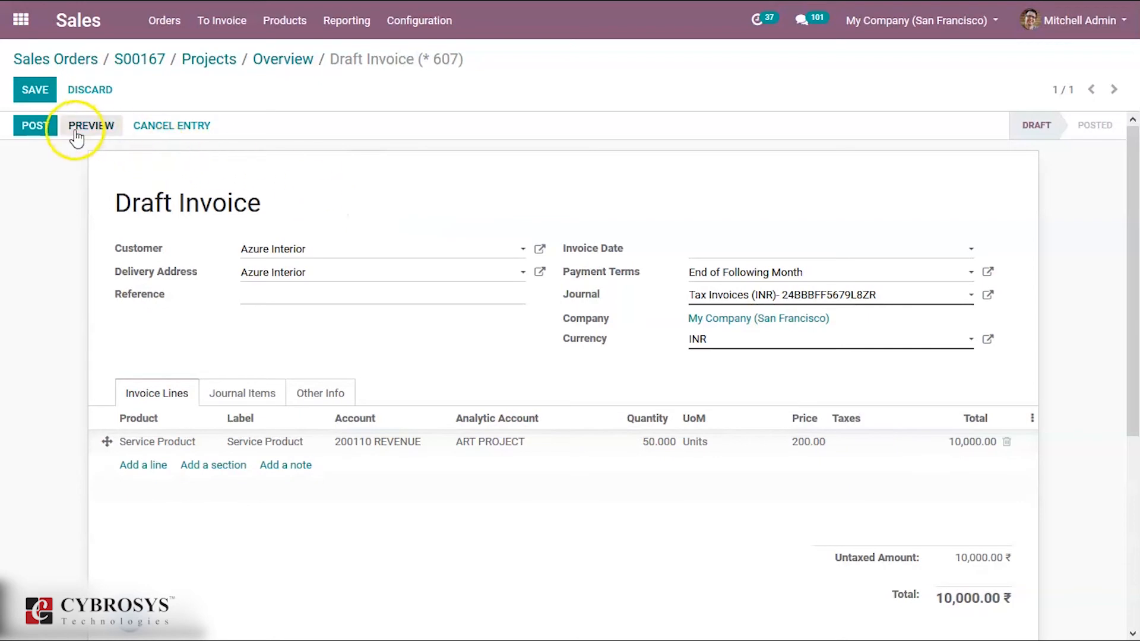
# - Post the invoice and register its full payment through the Cash (INR) journal
pyautogui.click(34, 128)
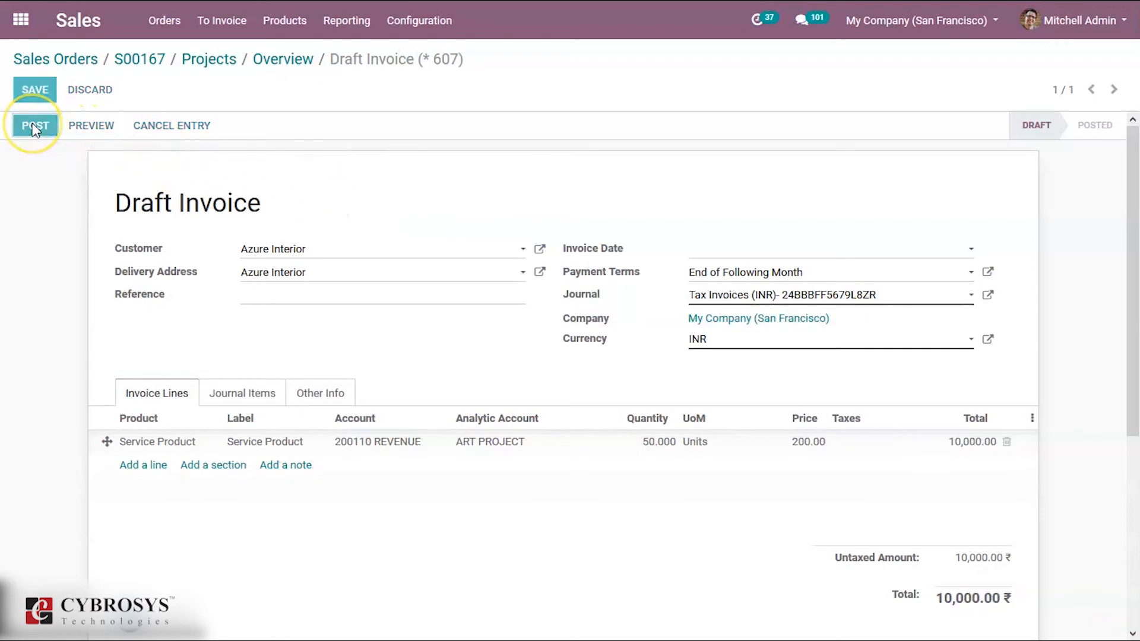
pyautogui.click(172, 125)
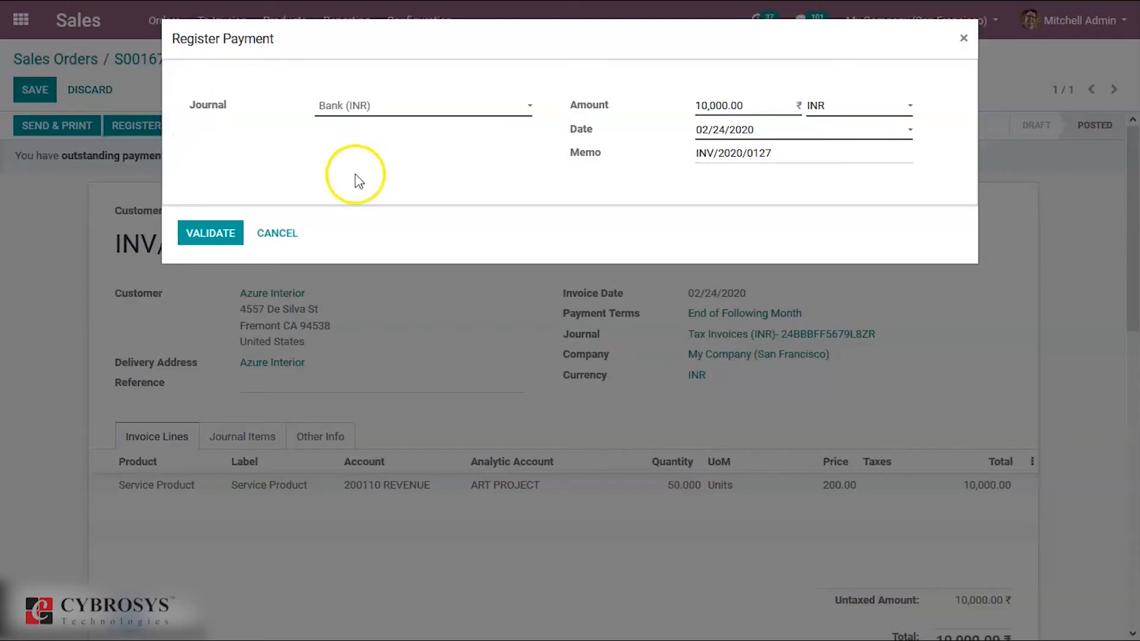
pyautogui.click(395, 108)
pyautogui.click(368, 146)
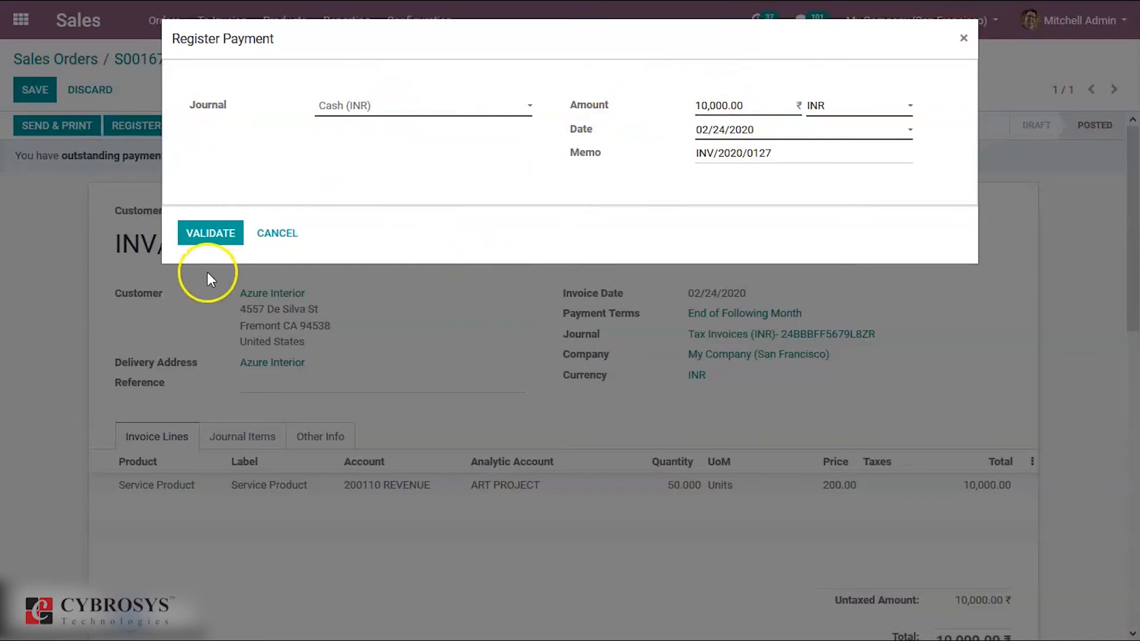
pyautogui.click(200, 230)
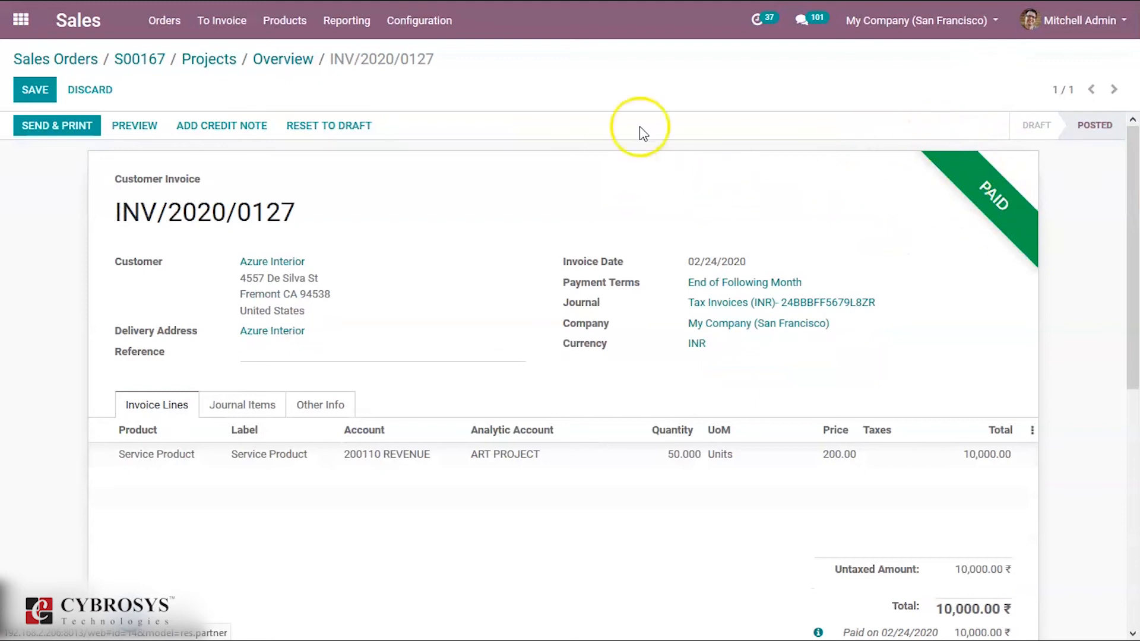
# - Return to the ART PROJECT overview and review its invoiced amount, timesheet costs and total profitability
pyautogui.click(287, 59)
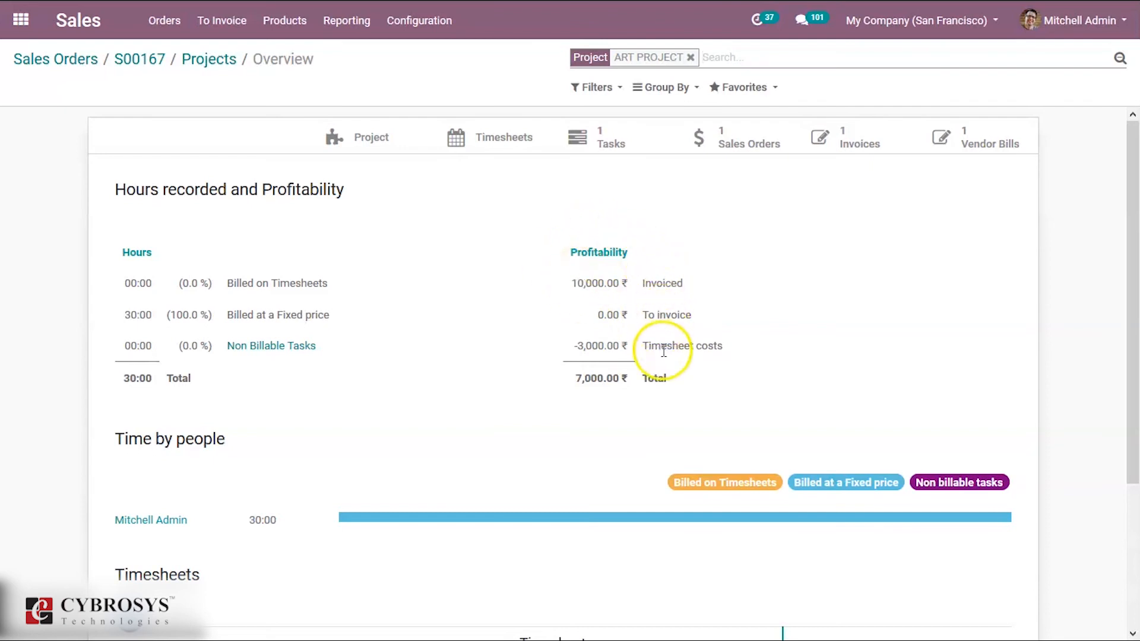
pyautogui.moveTo(664, 350)
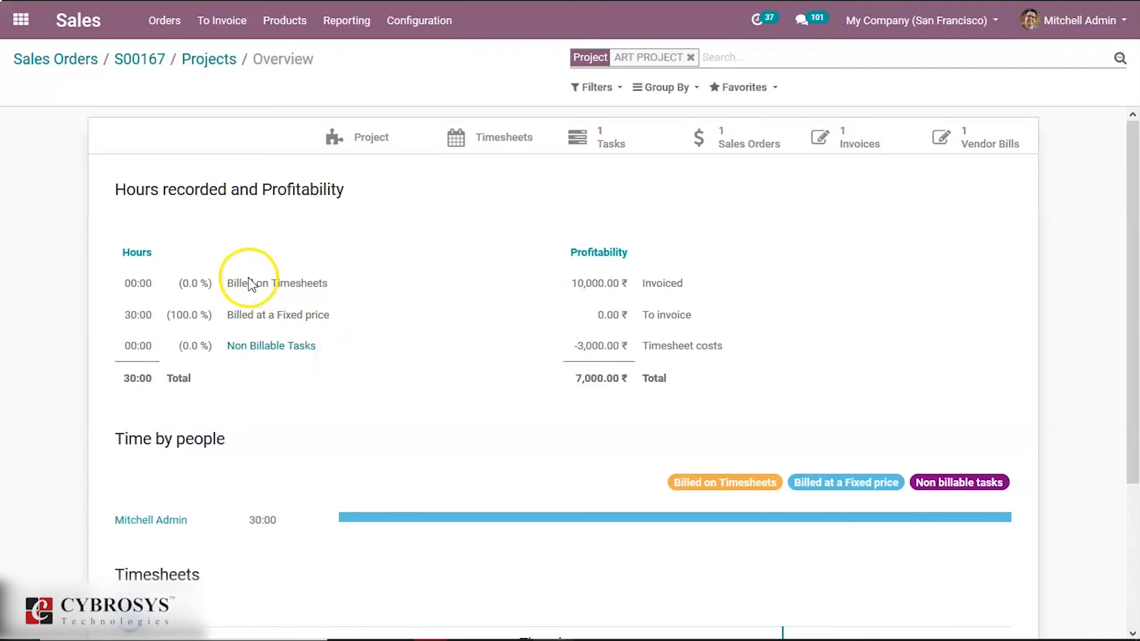
# - Switch to the Accounting app, display the Analytic Report, and view the analytic entries of ART PROJECT
pyautogui.click(21, 23)
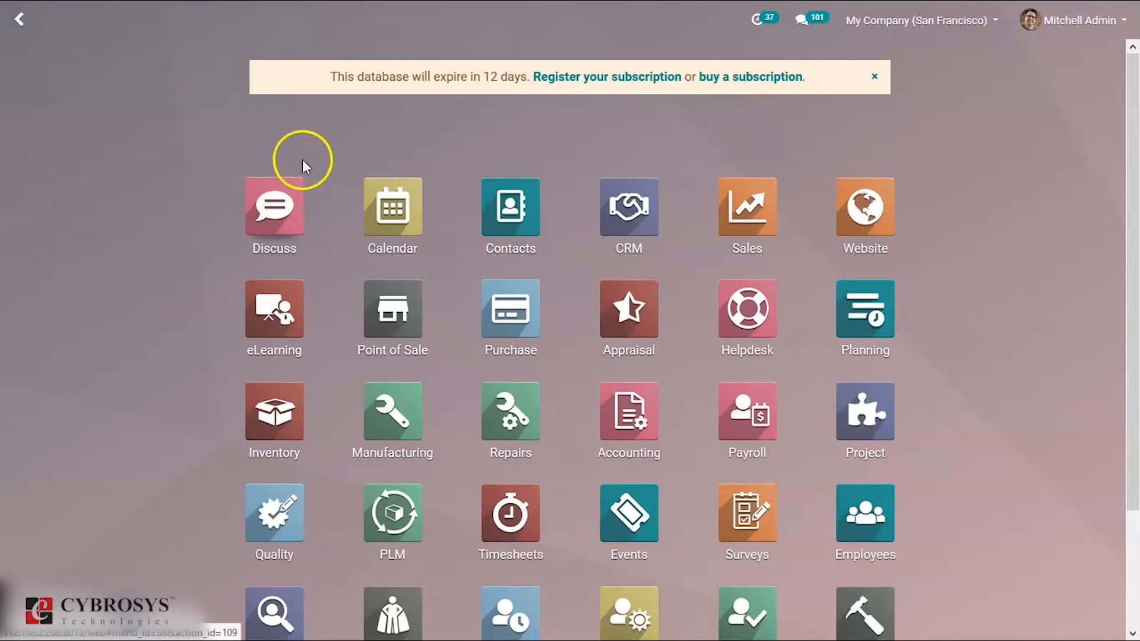
pyautogui.click(623, 425)
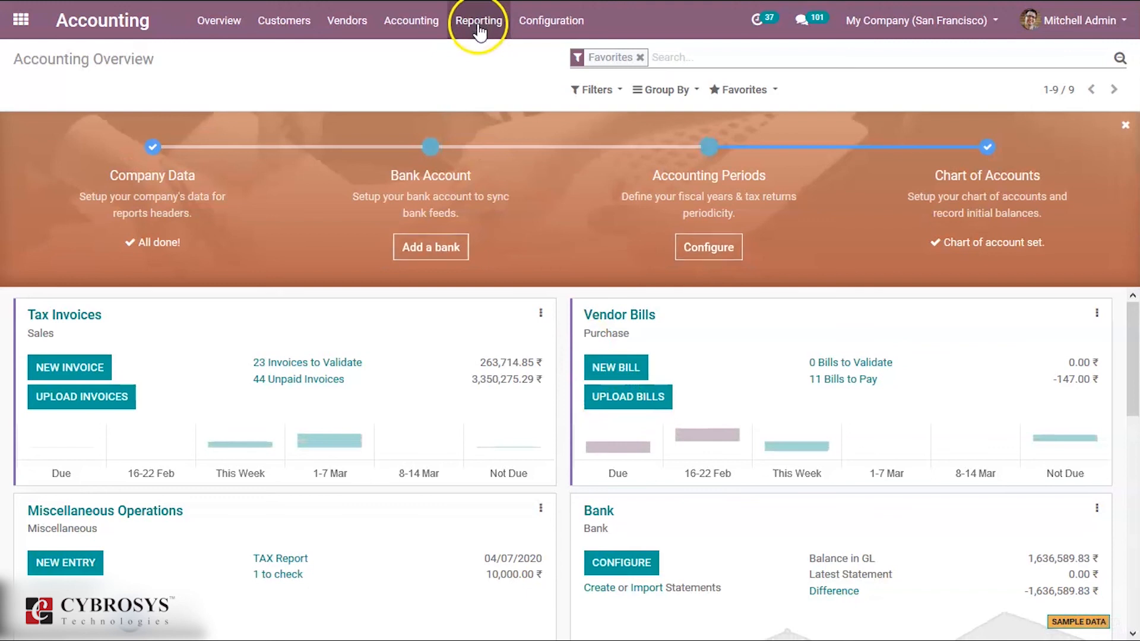
pyautogui.click(478, 20)
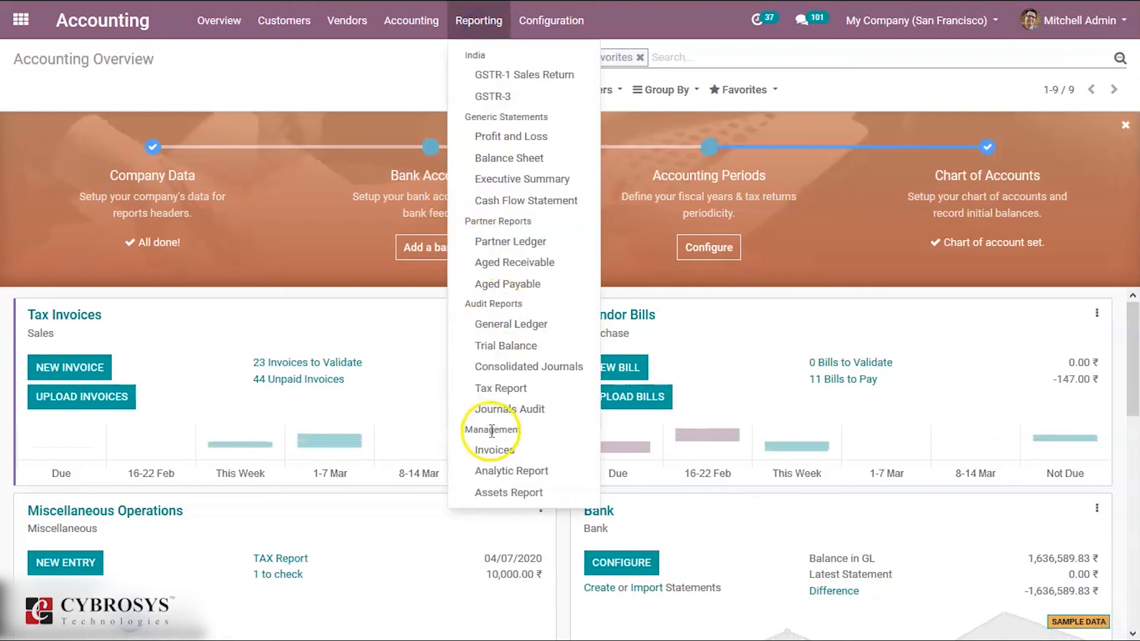
pyautogui.click(494, 472)
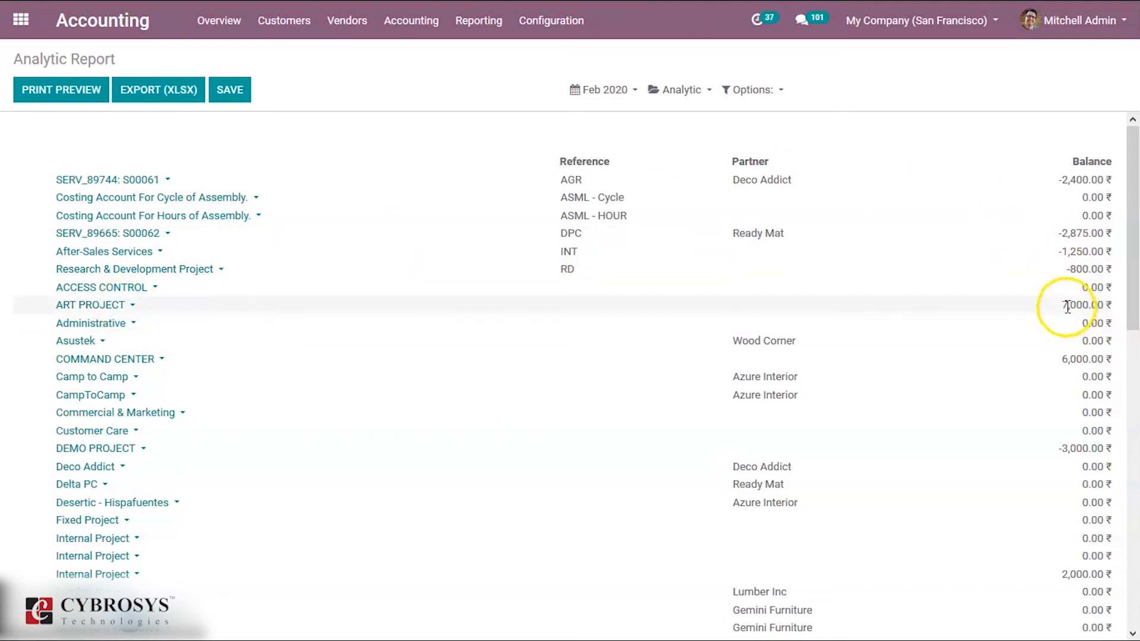
pyautogui.click(113, 306)
pyautogui.click(102, 325)
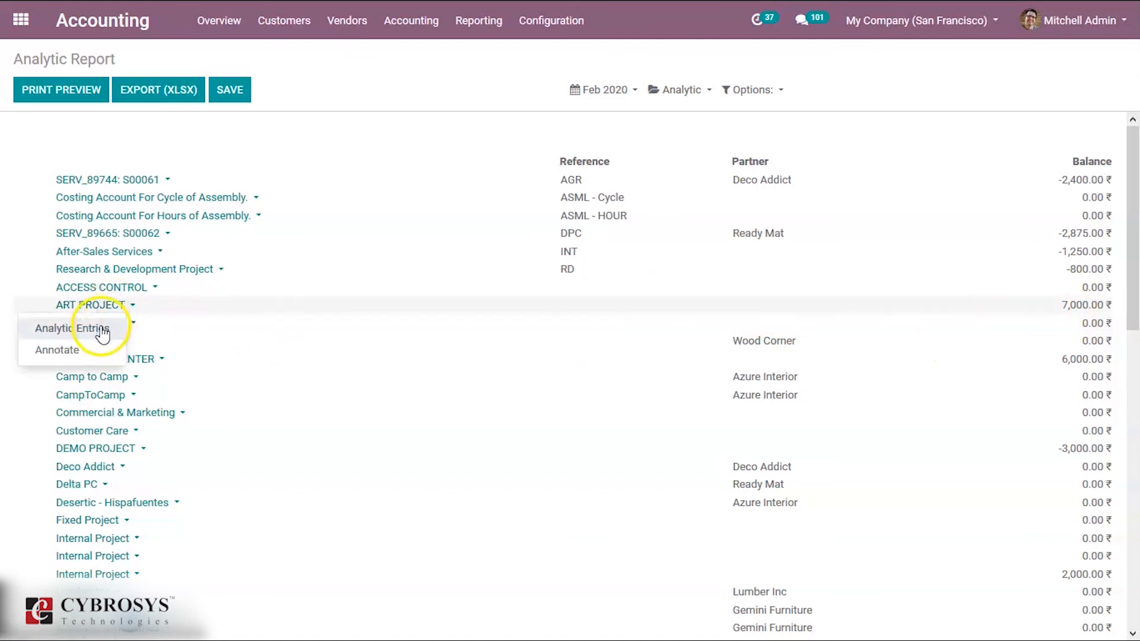